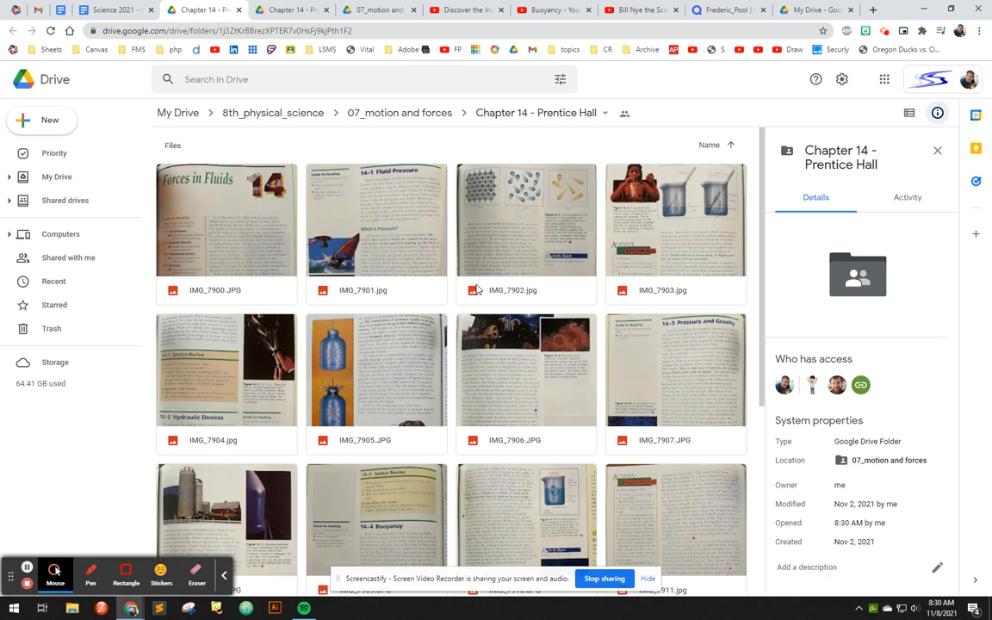
- Open the study guide image IMG_7917.jpg from the Chapter 14 - Prentice Hall folder
scroll(441, 252, "down", 3)
scroll(421, 472, "down", 1)
double_click(374, 489)
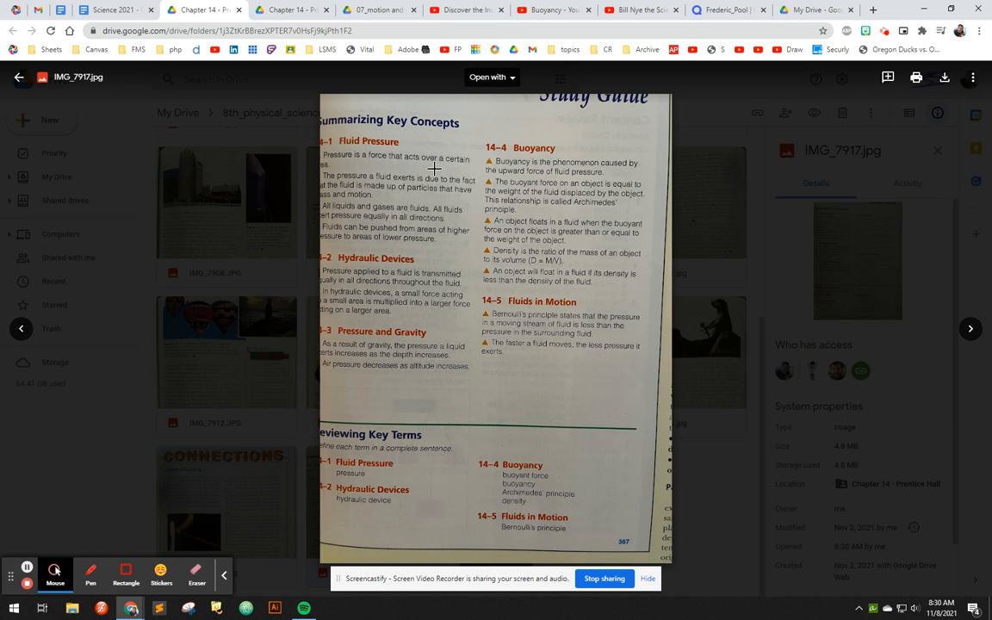
- Create a new blank Google Sheets spreadsheet from My Drive
left_click(809, 11)
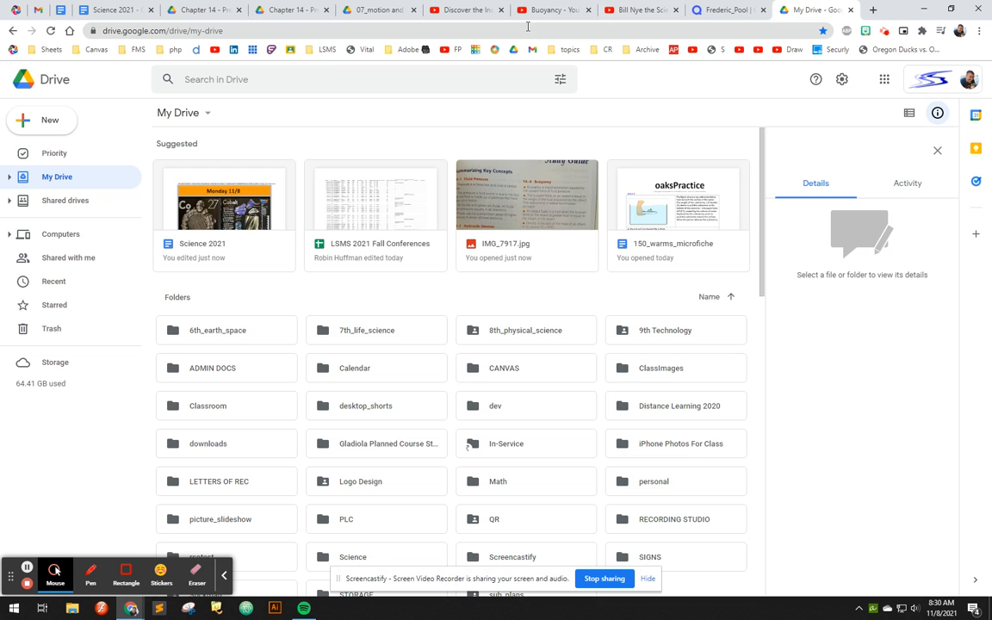
left_click(49, 122)
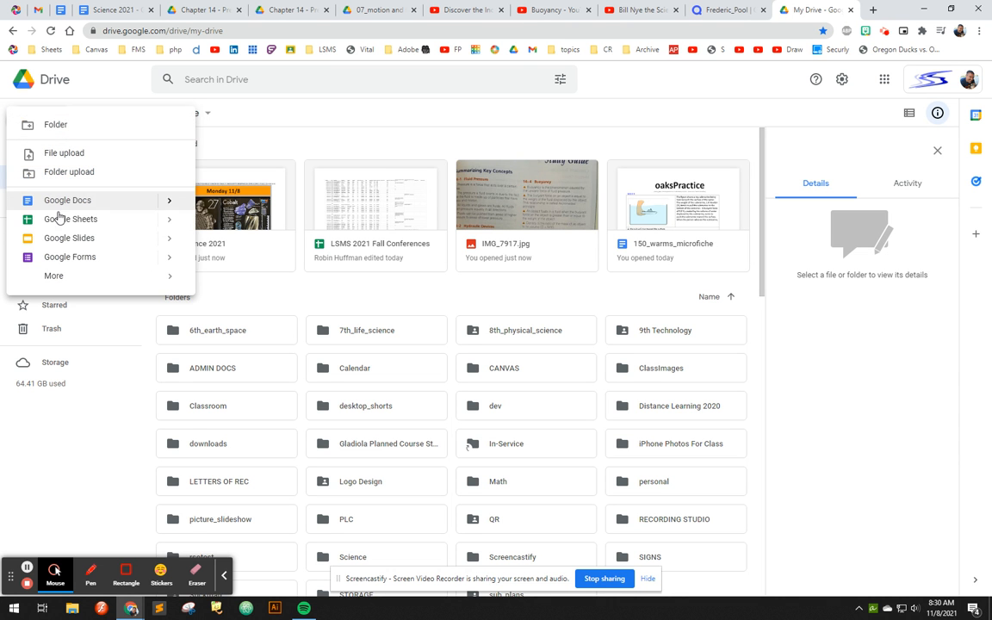
left_click(124, 222)
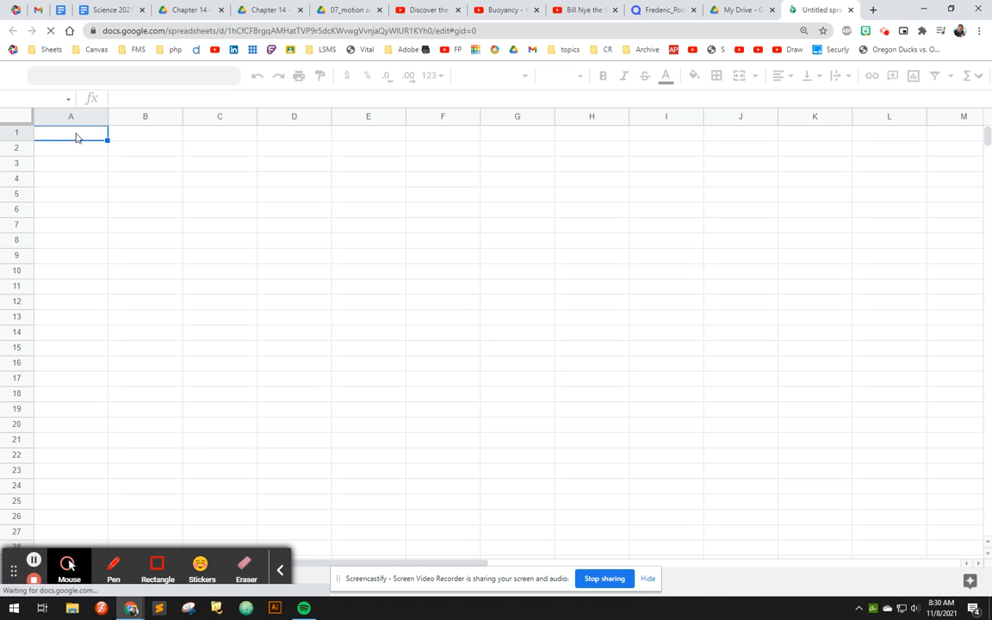
left_click_drag(76, 137, 353, 288)
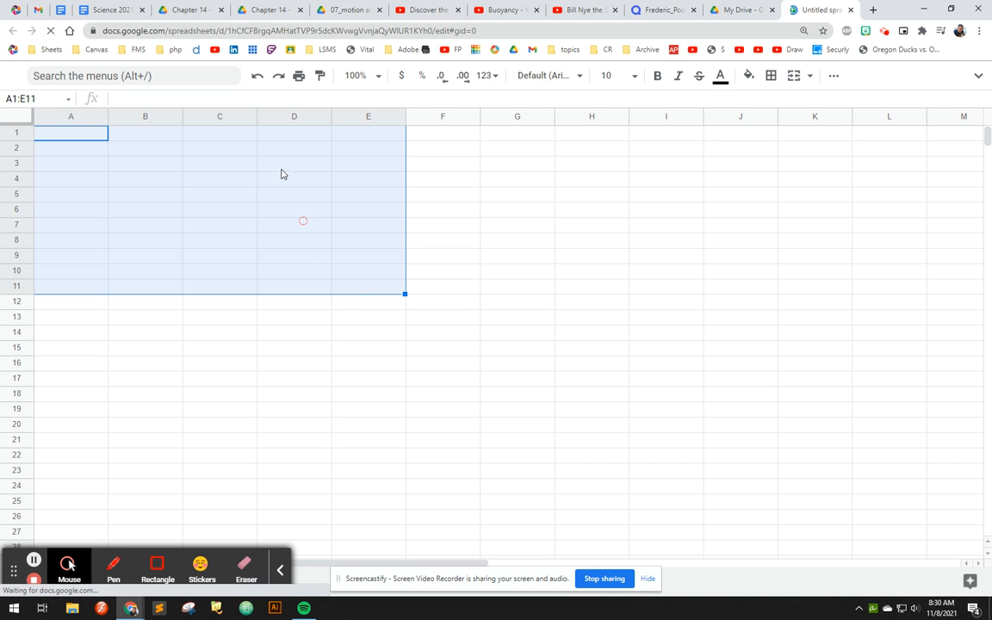
left_click(284, 134)
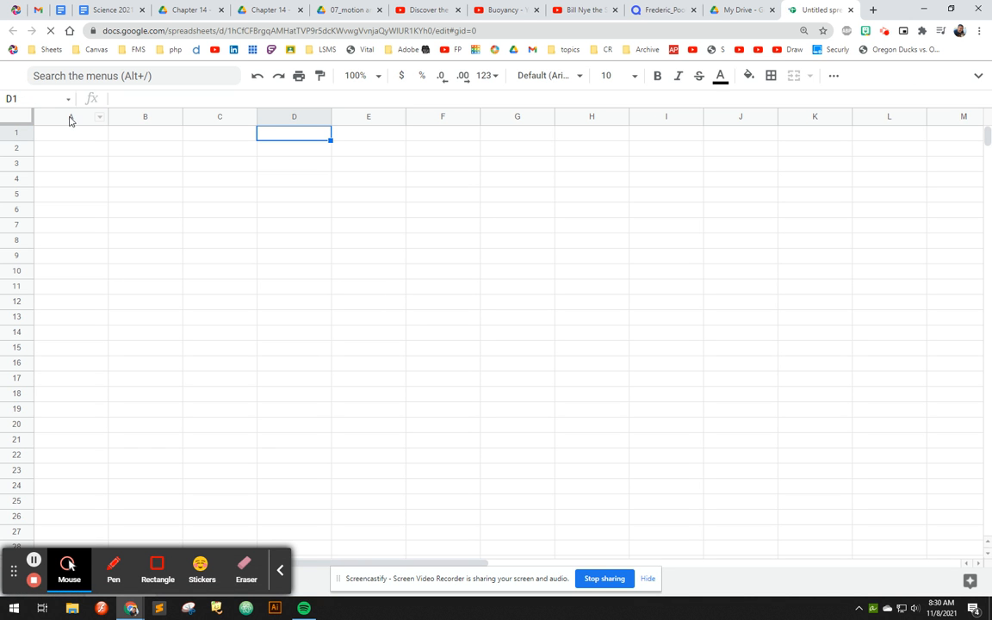
left_click_drag(70, 120, 945, 113)
left_click(85, 152)
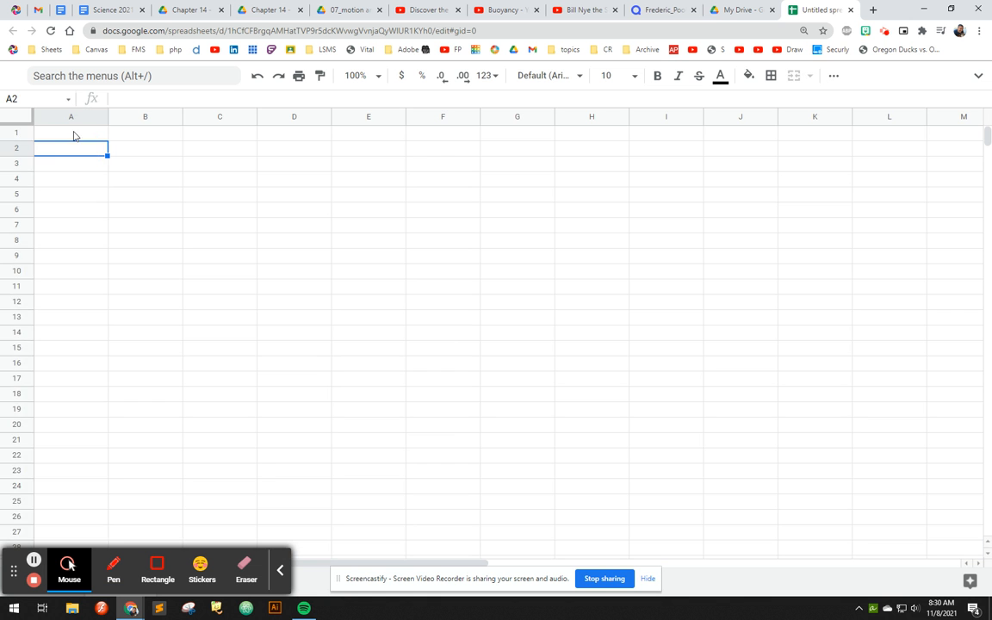
- Set the width of columns A to L to 30 pixels
left_click(69, 121)
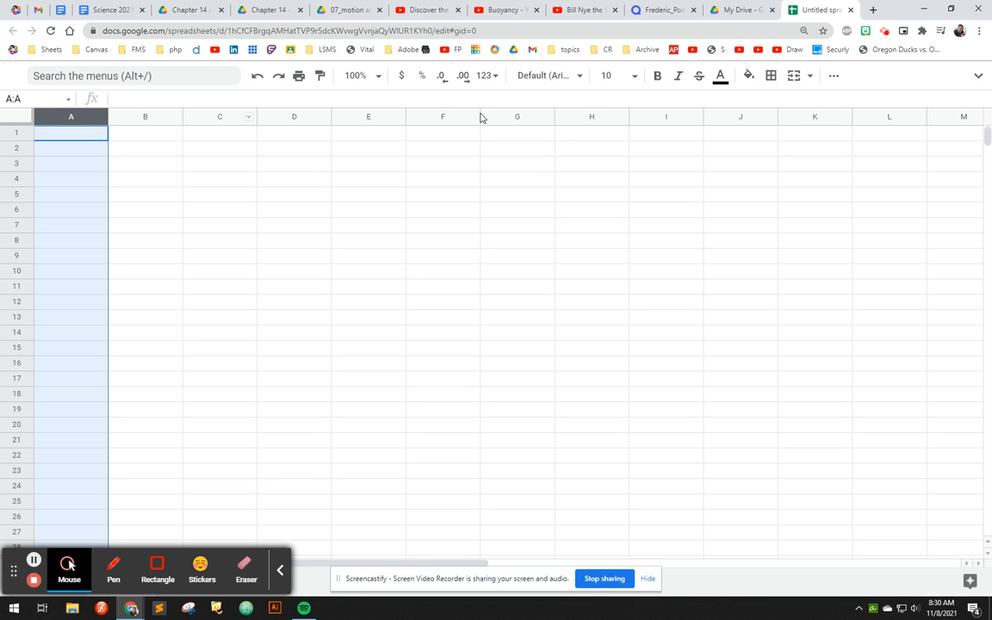
left_click(889, 119, "shift")
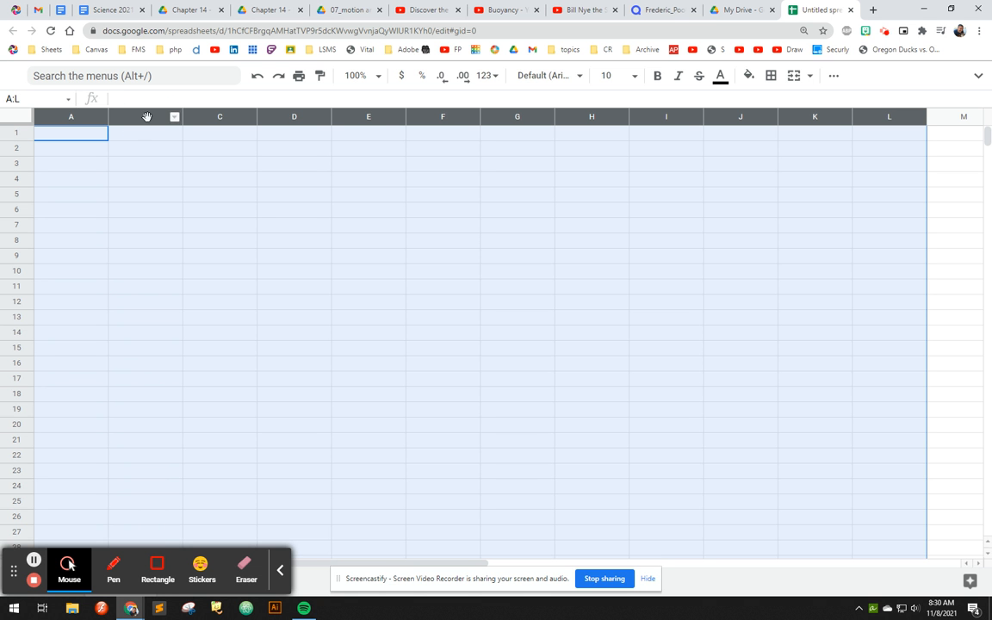
right_click(148, 120)
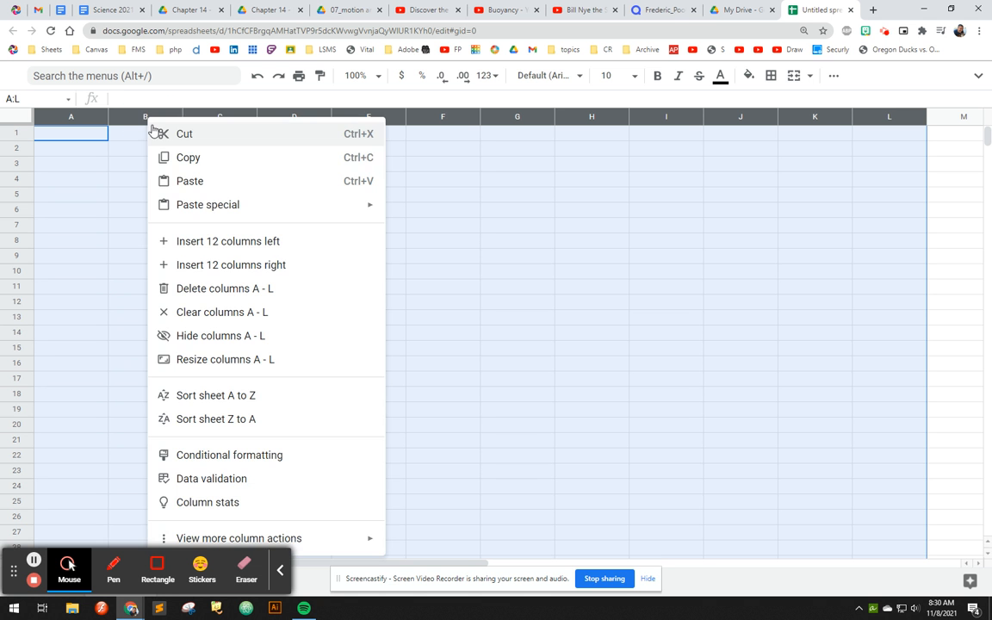
left_click(191, 357)
type("30")
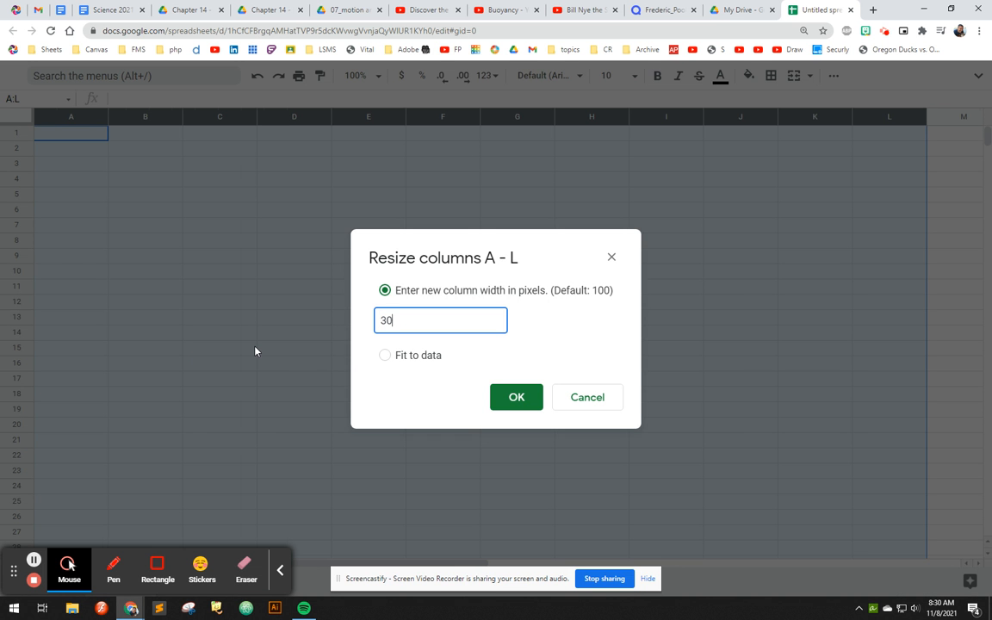
key("Return")
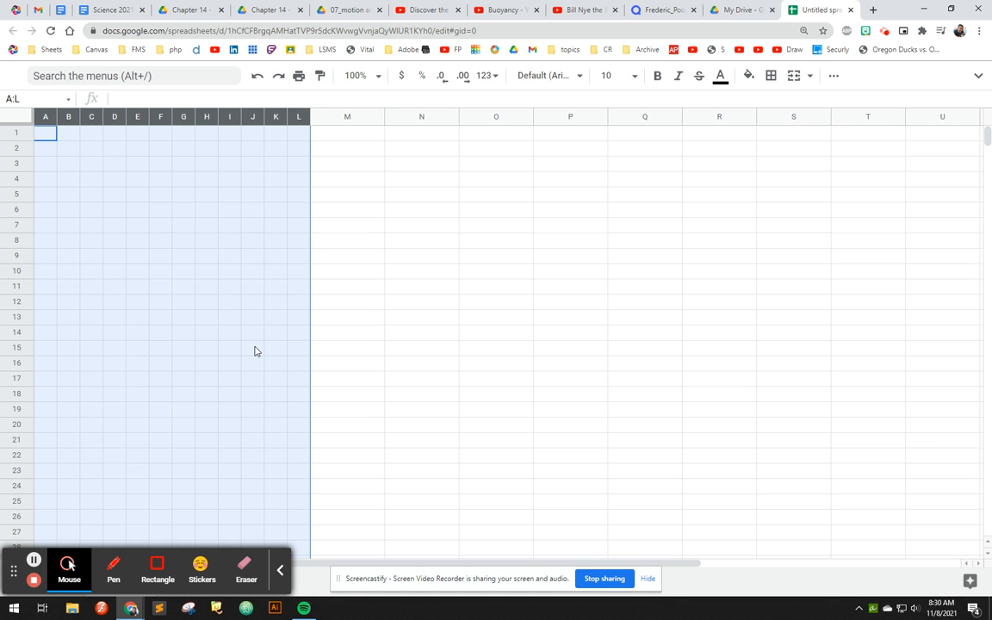
- Set the width of columns A to L to 25 pixels
right_click(43, 115)
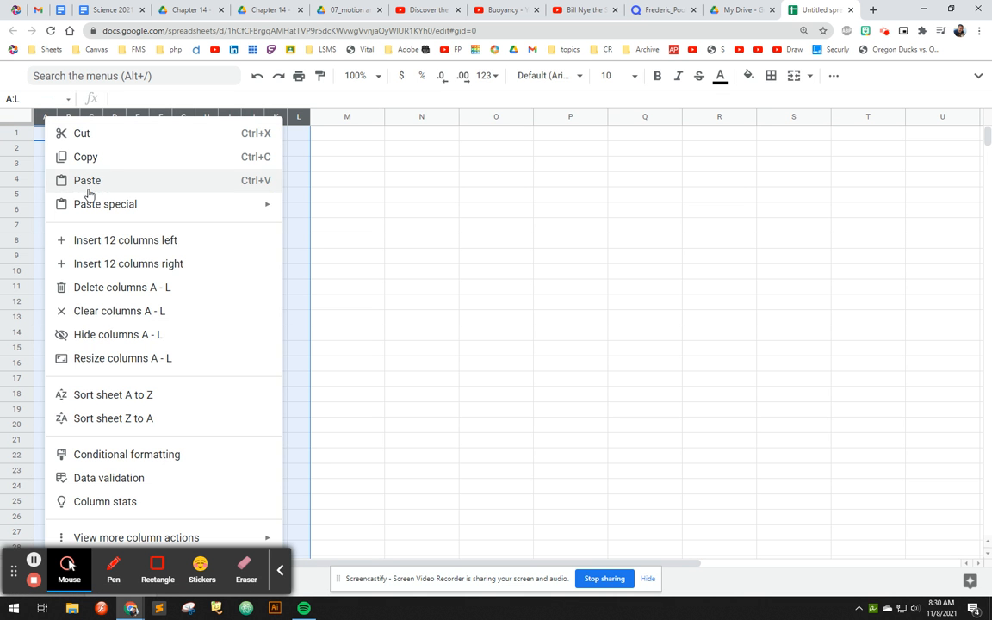
left_click(103, 359)
type("25")
key("Return")
- Set the width of columns M to U to 25 pixels
left_click_drag(297, 120, 894, 116)
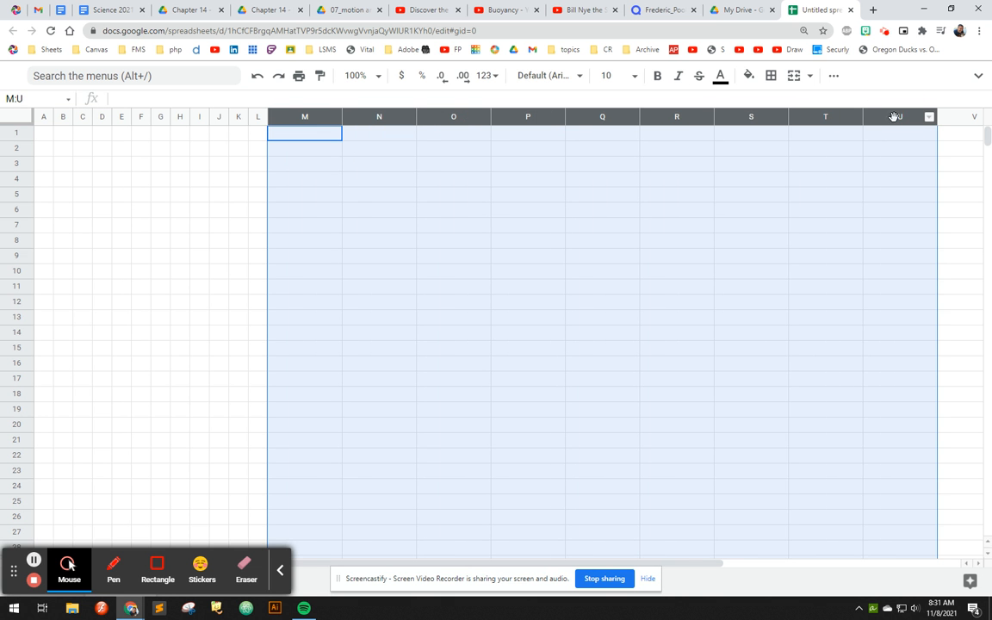
right_click(894, 117)
left_click(715, 358)
type("25")
key("Return")
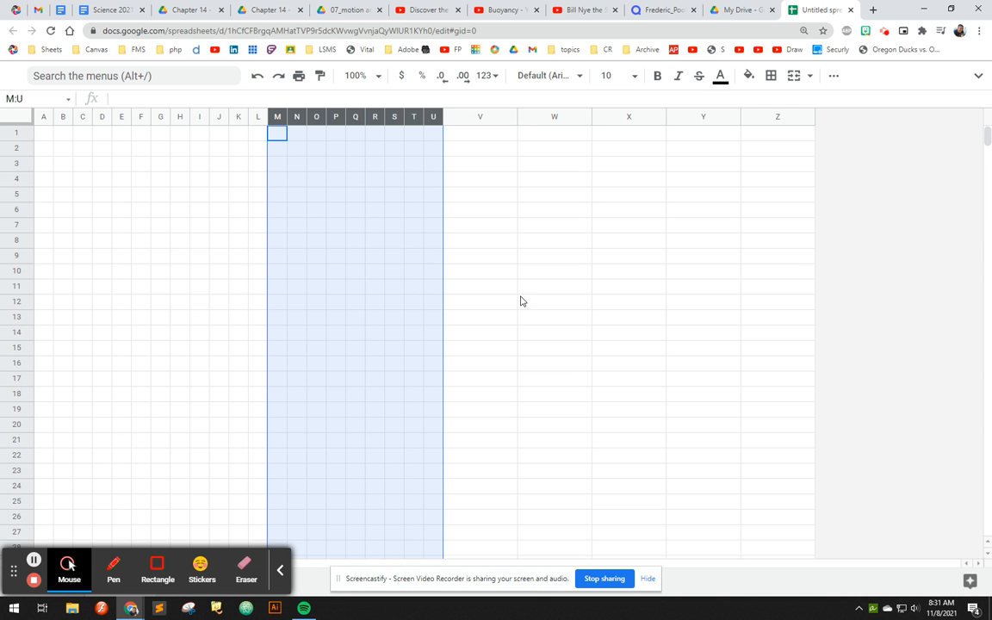
- Apply all borders to every cell of the sheet
left_click(19, 120)
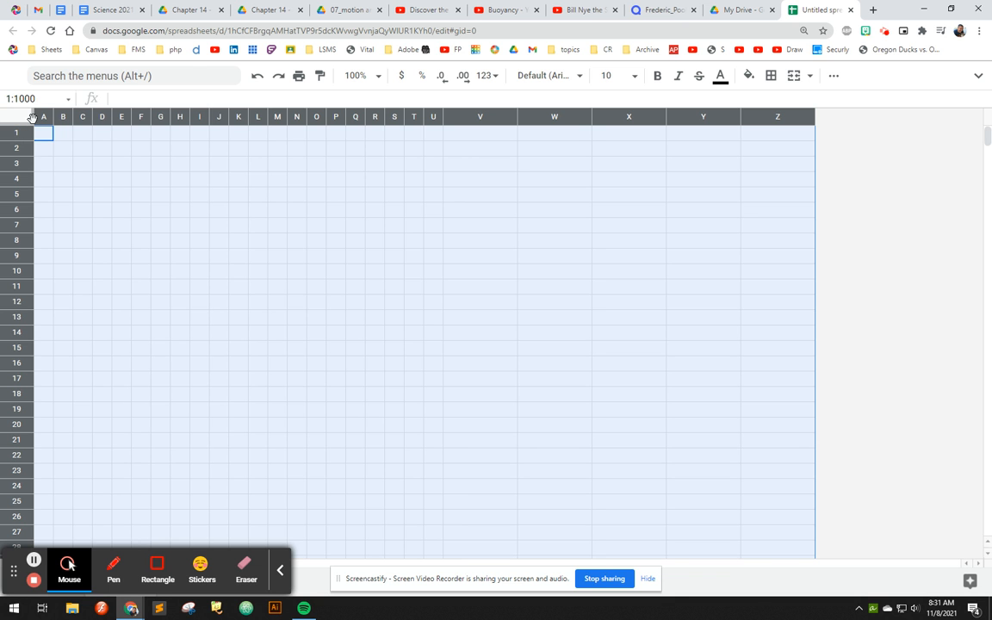
left_click(771, 76)
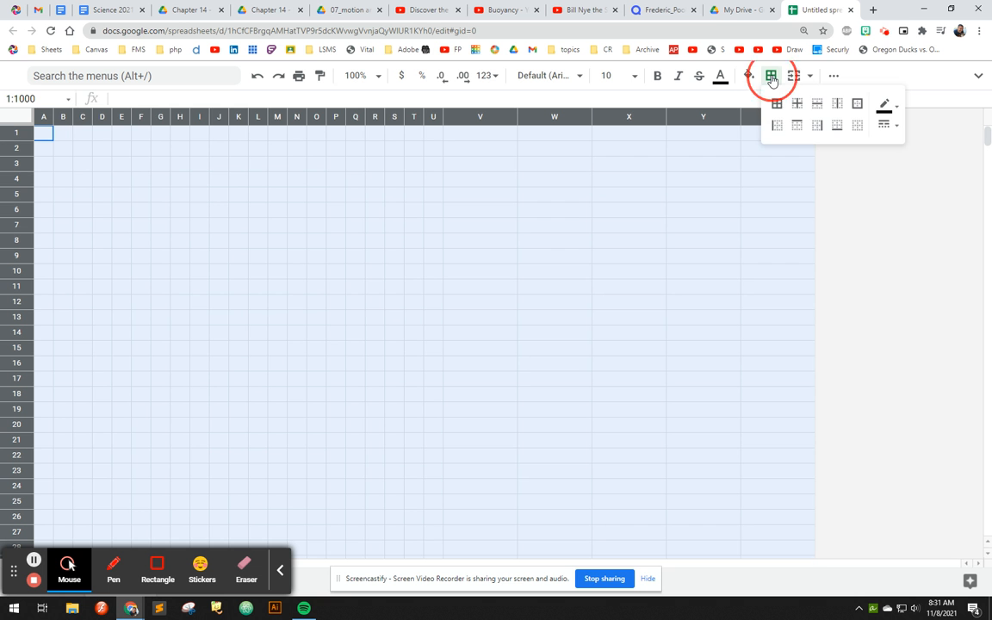
left_click(775, 104)
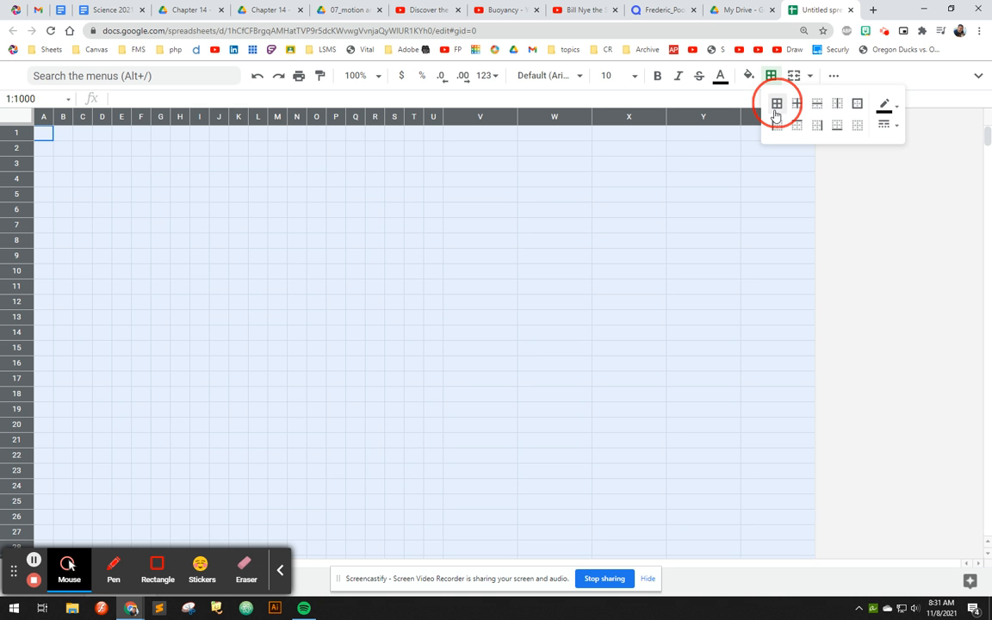
- Delete columns V to Z, the wide ones after column U
left_click(480, 117)
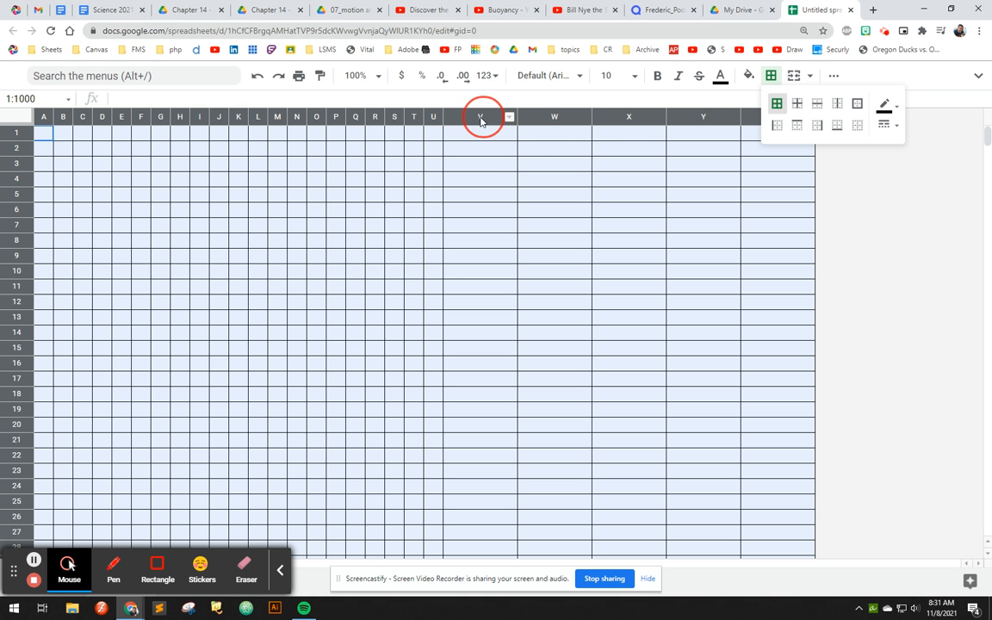
left_click_drag(756, 118, 483, 112)
right_click(483, 112)
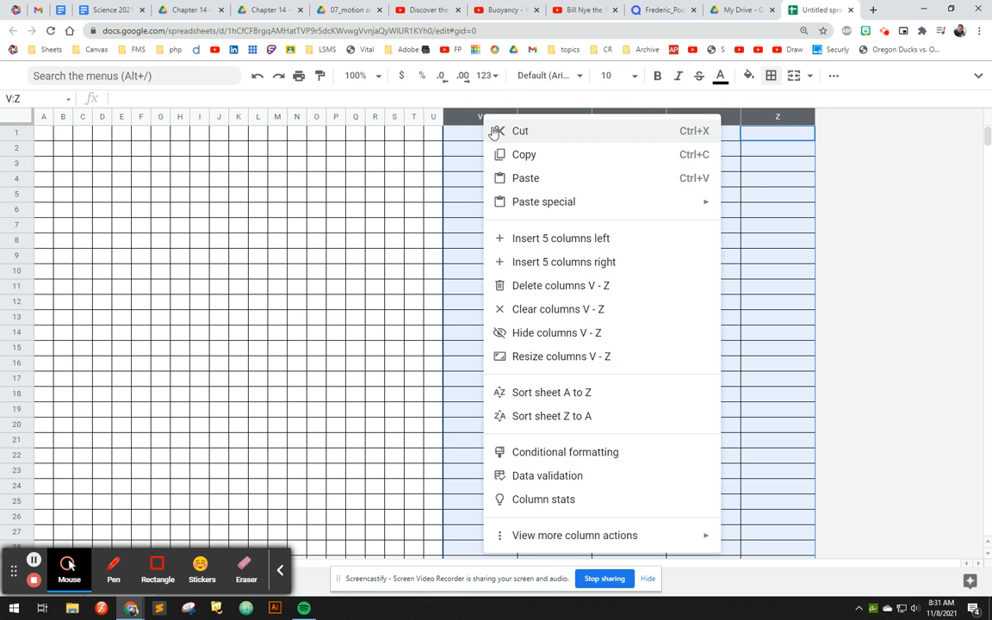
left_click(515, 283)
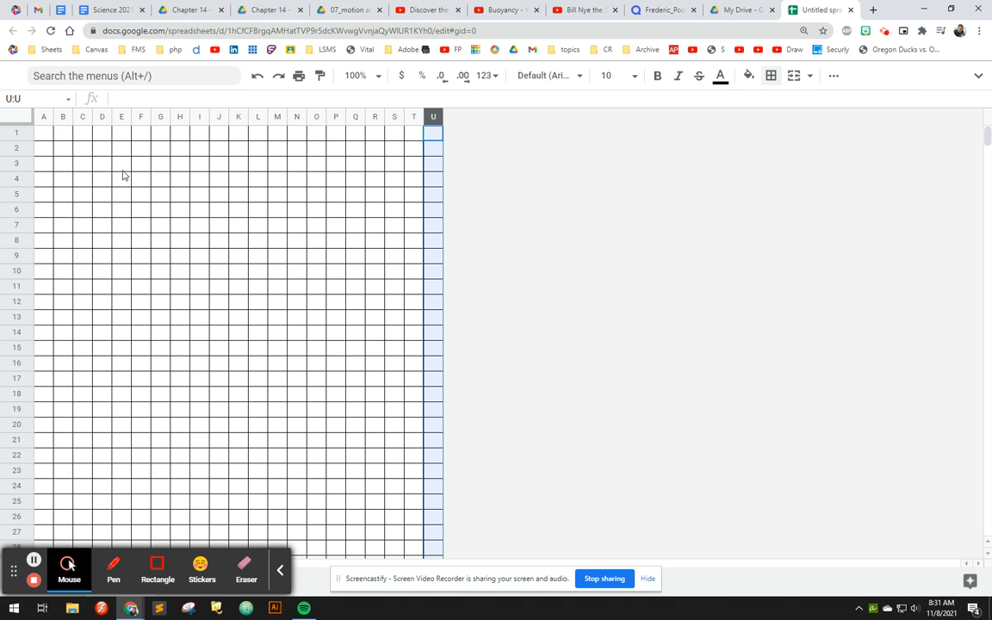
- Clear the borders from all cells of the sheet
left_click(21, 118)
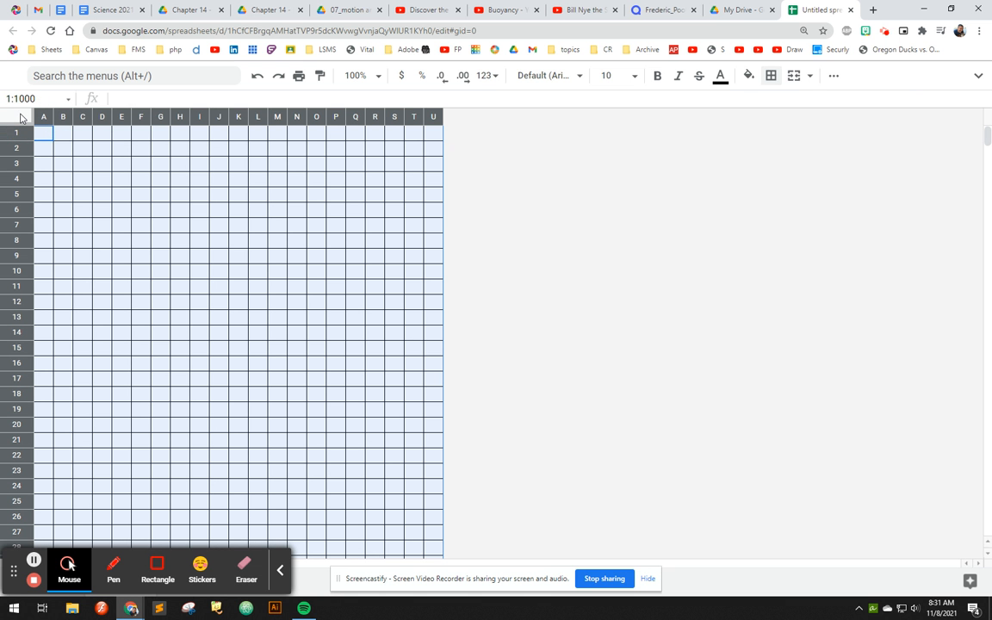
left_click(770, 75)
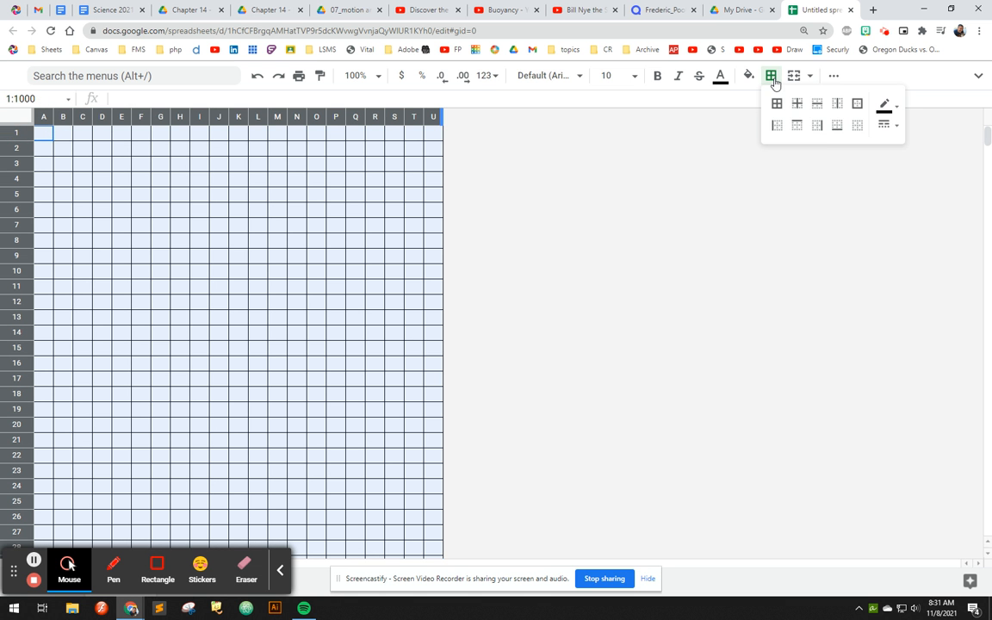
left_click(859, 128)
left_click(123, 164)
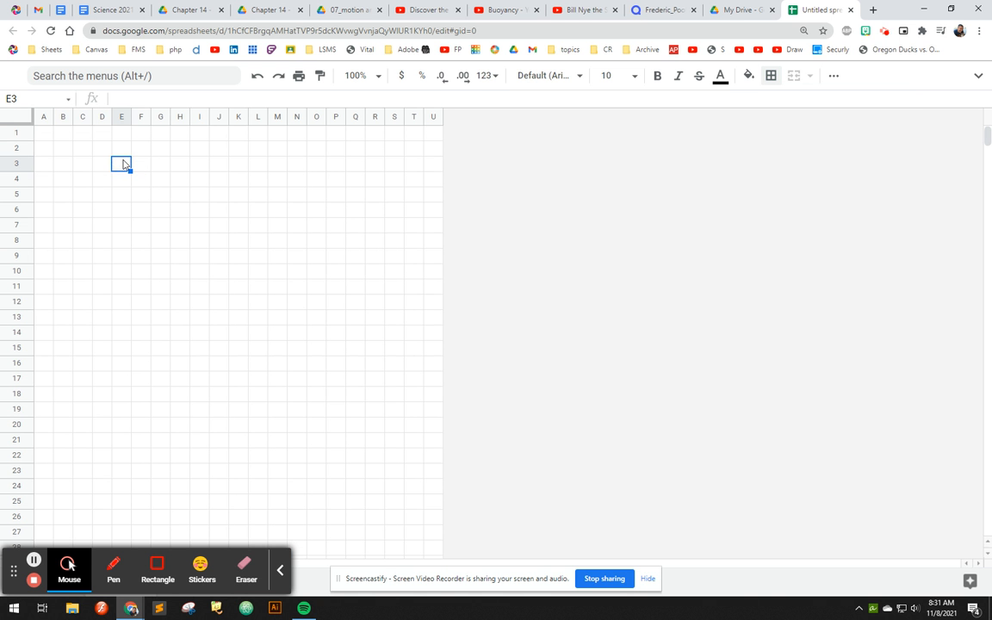
- Select cell C3 and check the key terms on the open study guide page before returning to the spreadsheet
left_click(82, 162)
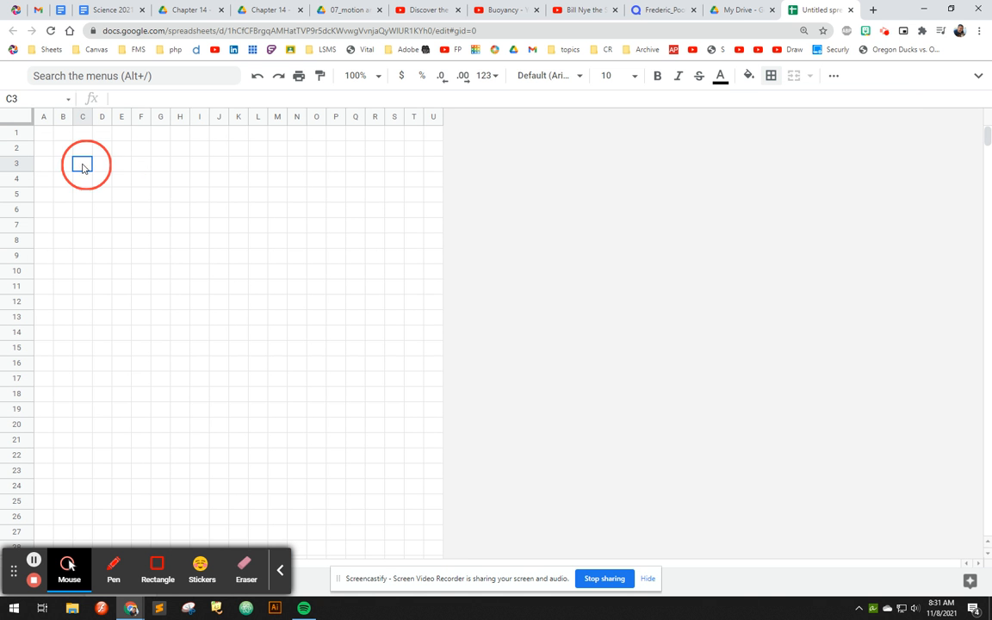
left_click(266, 11)
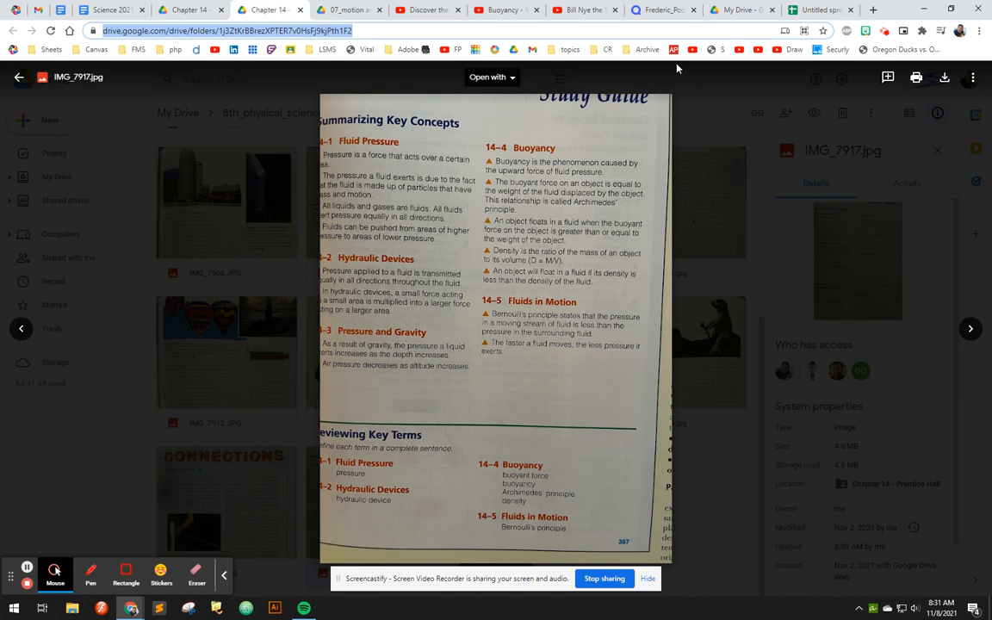
left_click(824, 9)
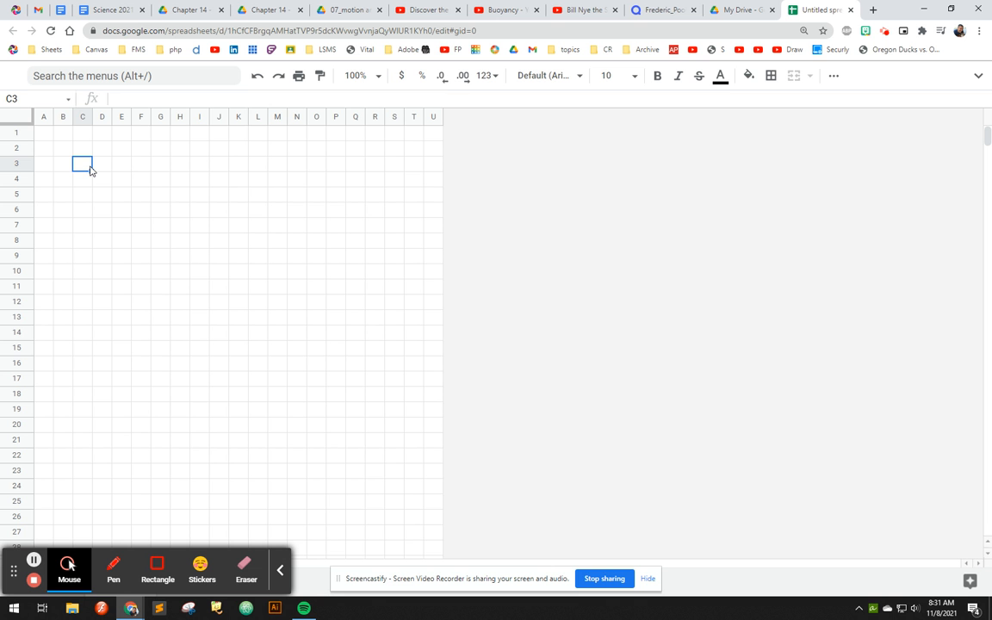
- Enter the word PRESSURE across row 3 with one letter per cell, from C3 to J3
type("P")
key("Tab")
type("R")
key("Tab")
type("E")
key("Tab")
type("S")
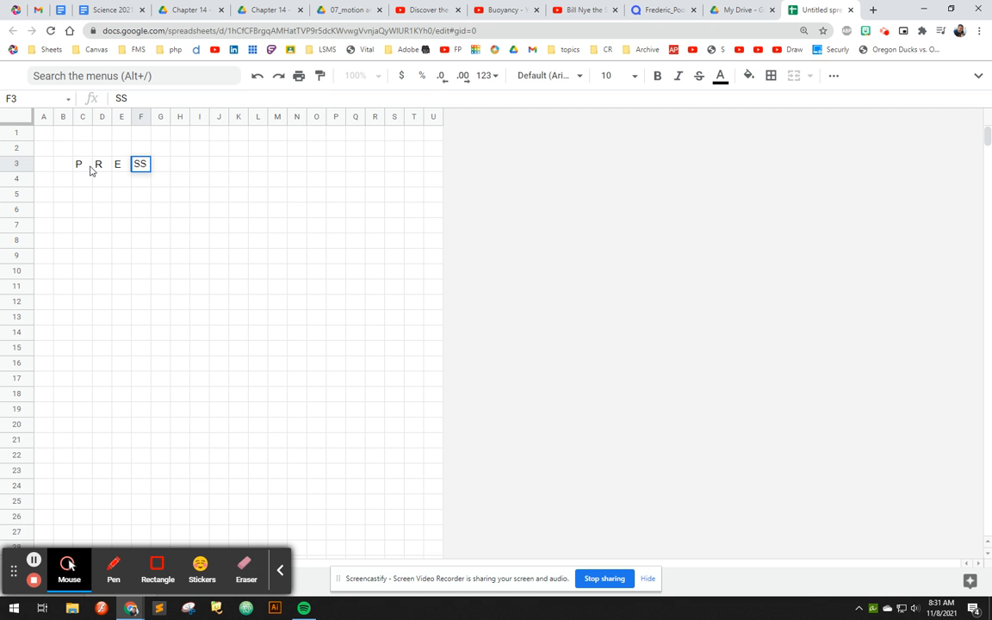
key("Tab")
type("S")
key("Tab")
type("U")
key("Tab")
type("R")
key("Tab")
type("E")
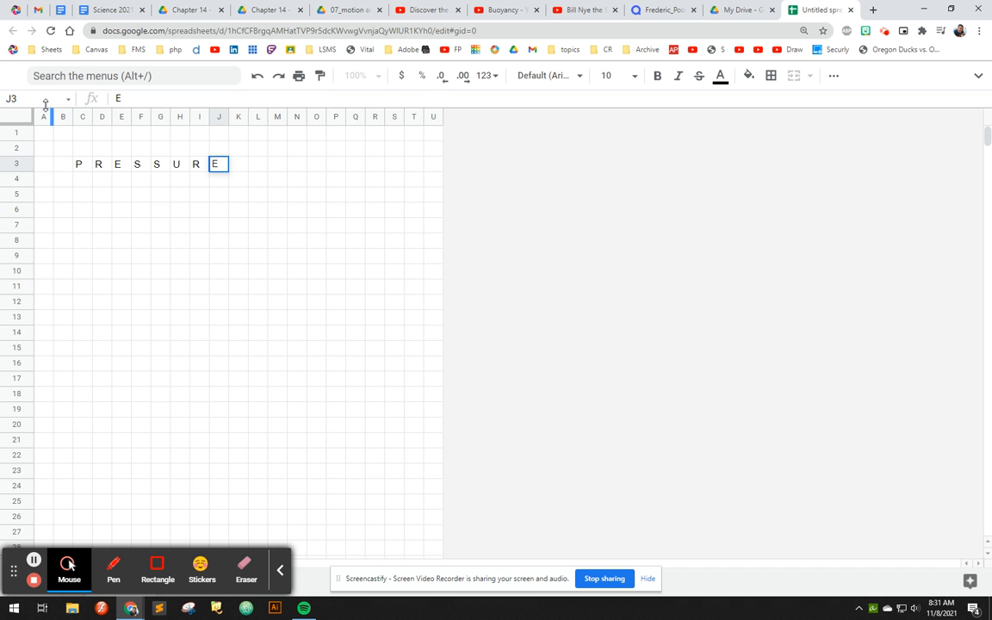
- Make the whole sheet bold and center its cell contents horizontally and vertically
left_click(15, 117)
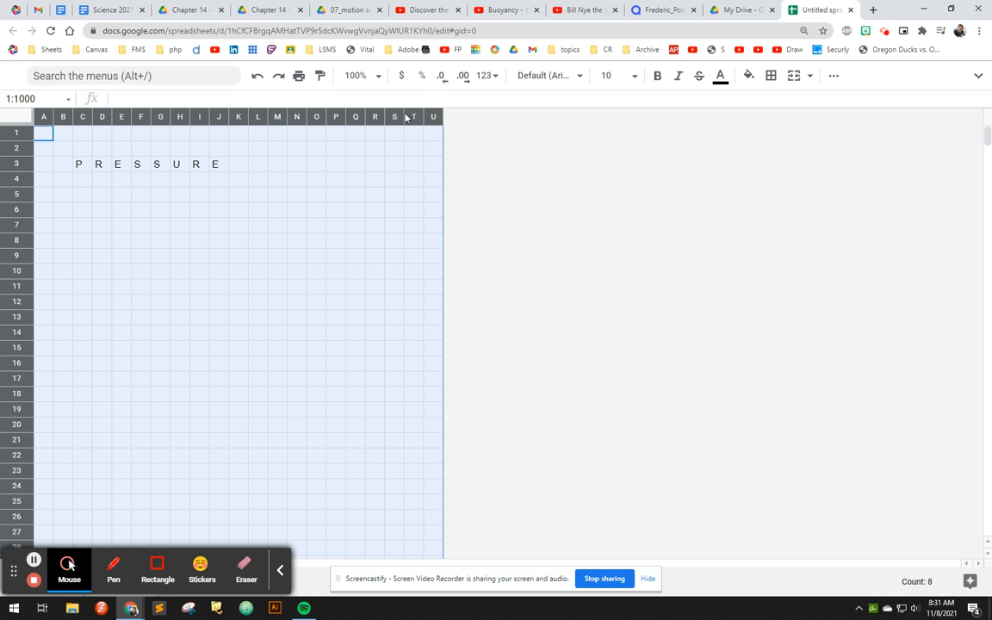
left_click(656, 76)
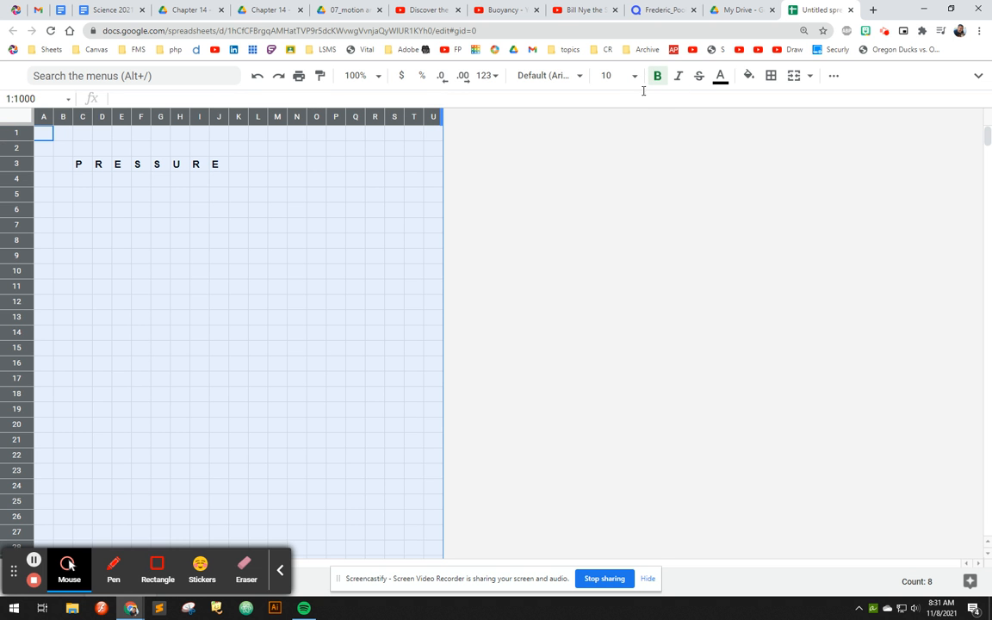
left_click(834, 78)
left_click(611, 104)
left_click(630, 128)
left_click(644, 105)
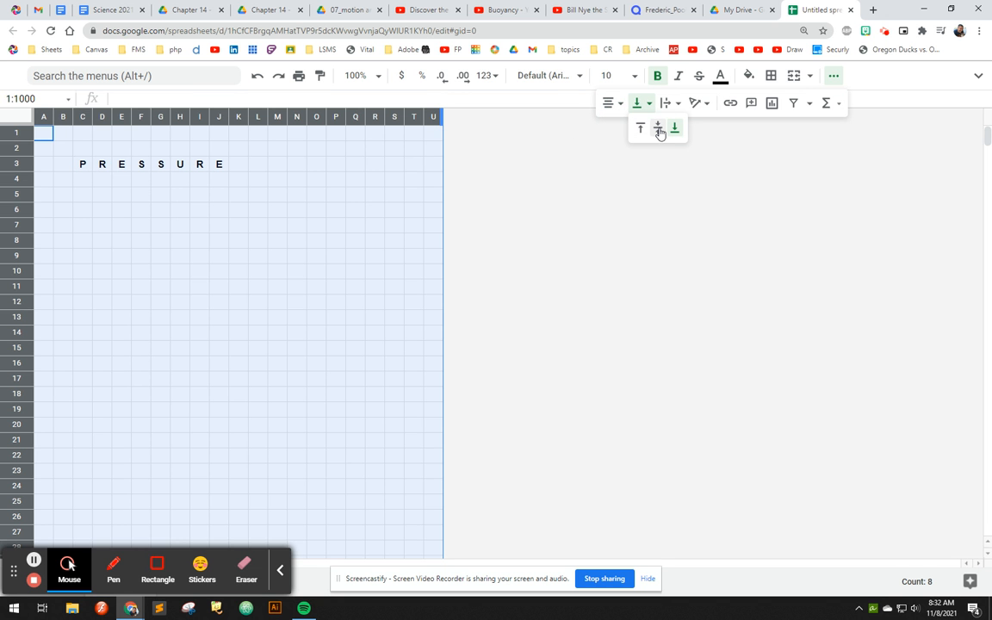
left_click(658, 129)
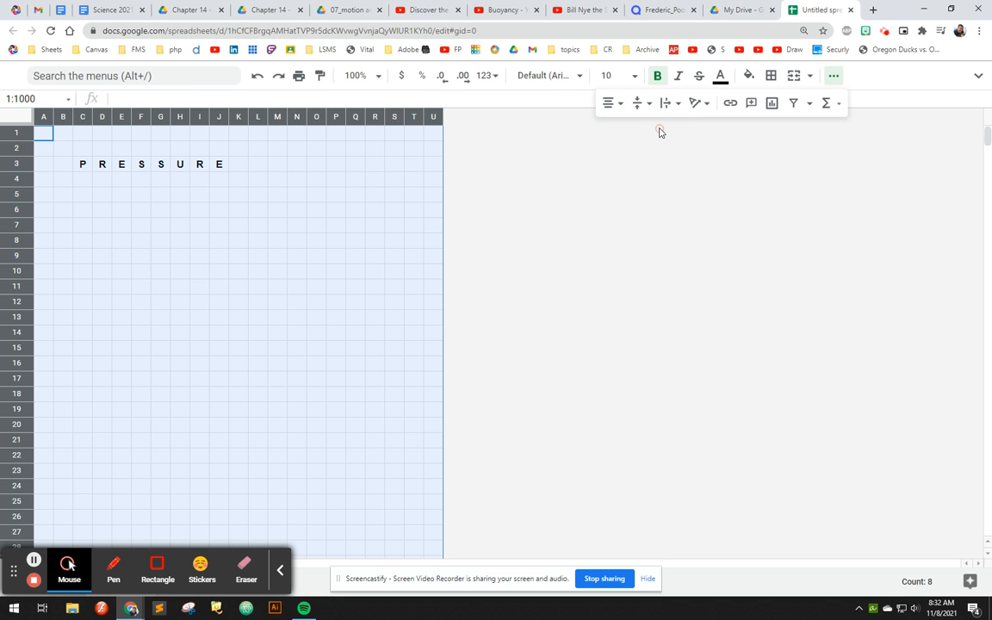
- Apply all borders to the PRESSURE cells, C3 to J3
left_click(100, 169)
left_click_drag(79, 167, 221, 168)
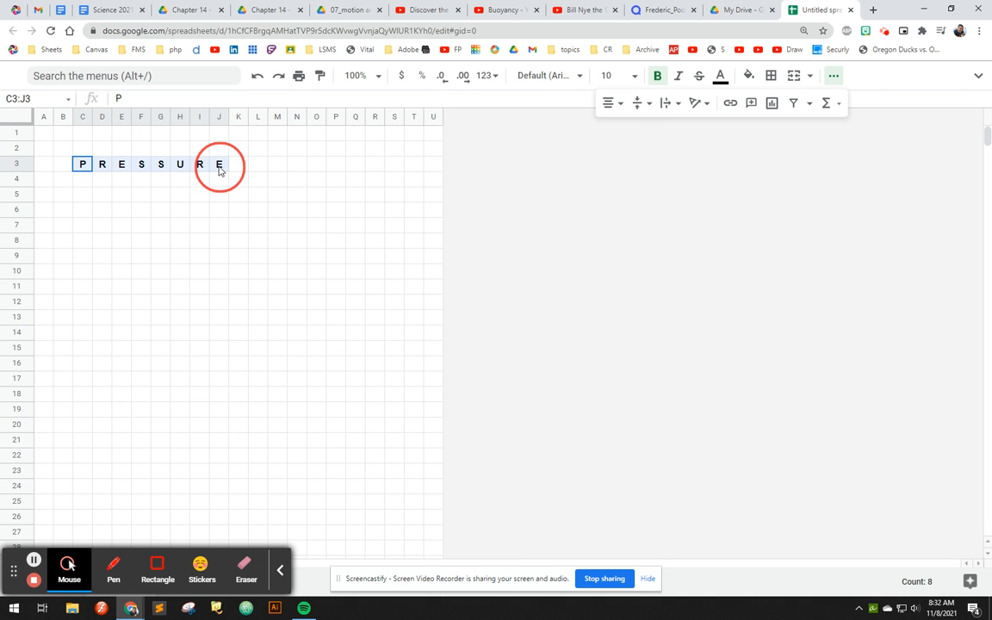
left_click(770, 75)
left_click(775, 103)
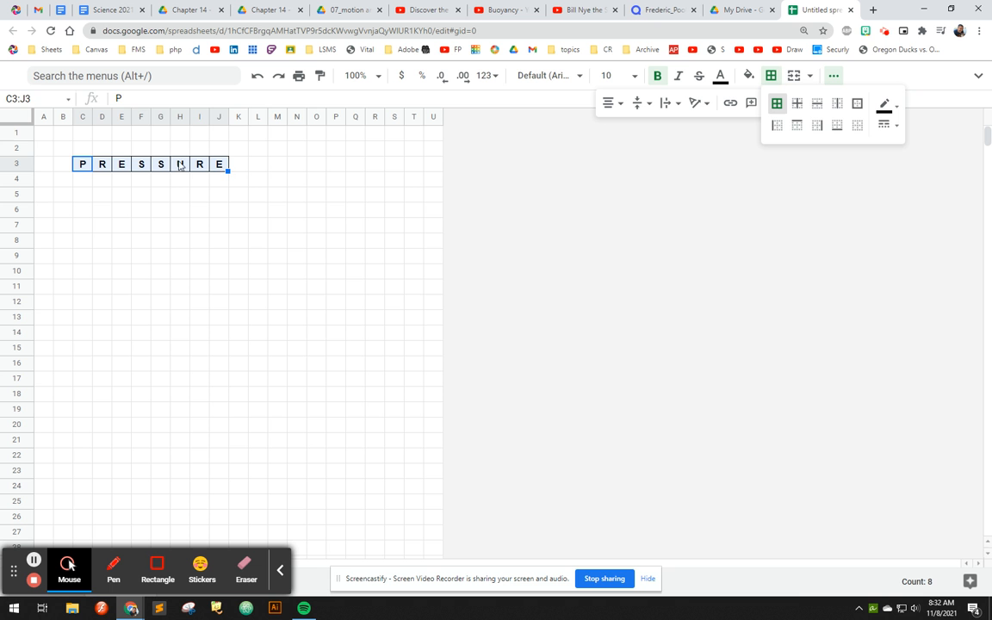
- Enter clue number 1. in C2 above the first letter, with font size 6 and left alignment
left_click(82, 154)
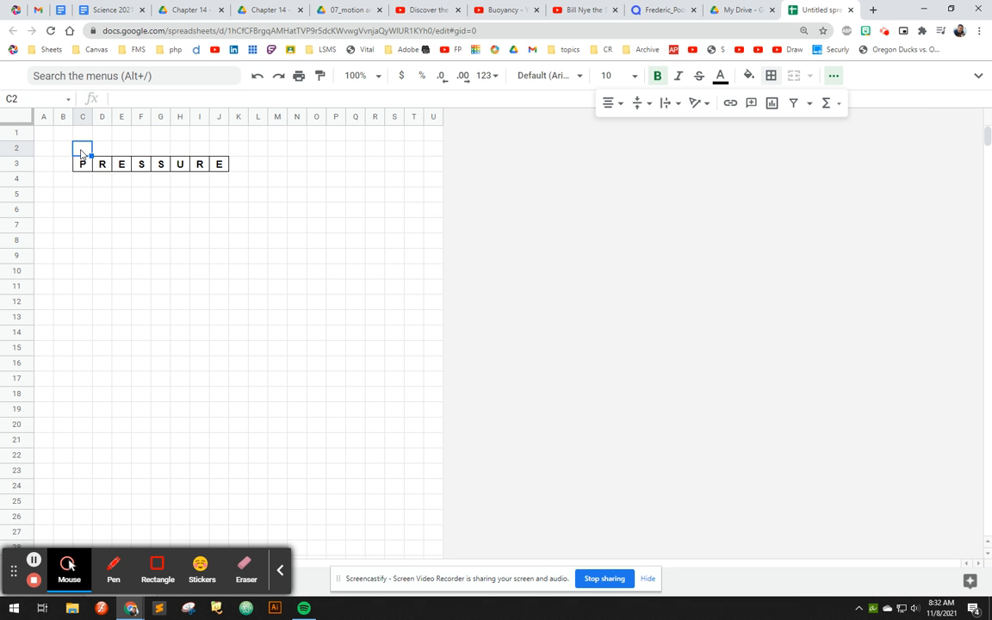
type("1")
double_click(87, 148)
left_click(611, 75)
left_click(608, 104)
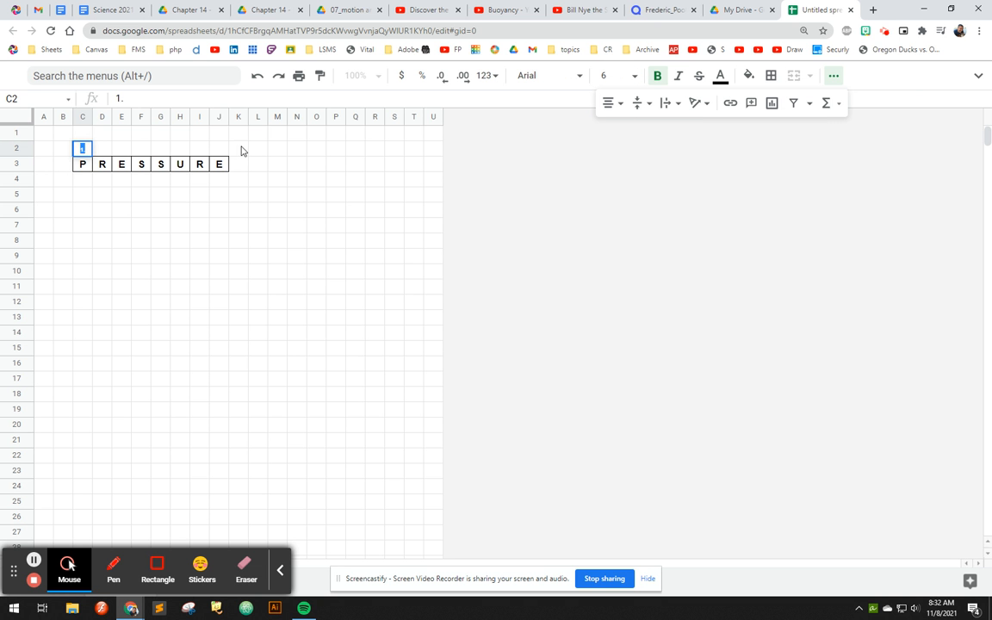
left_click(608, 104)
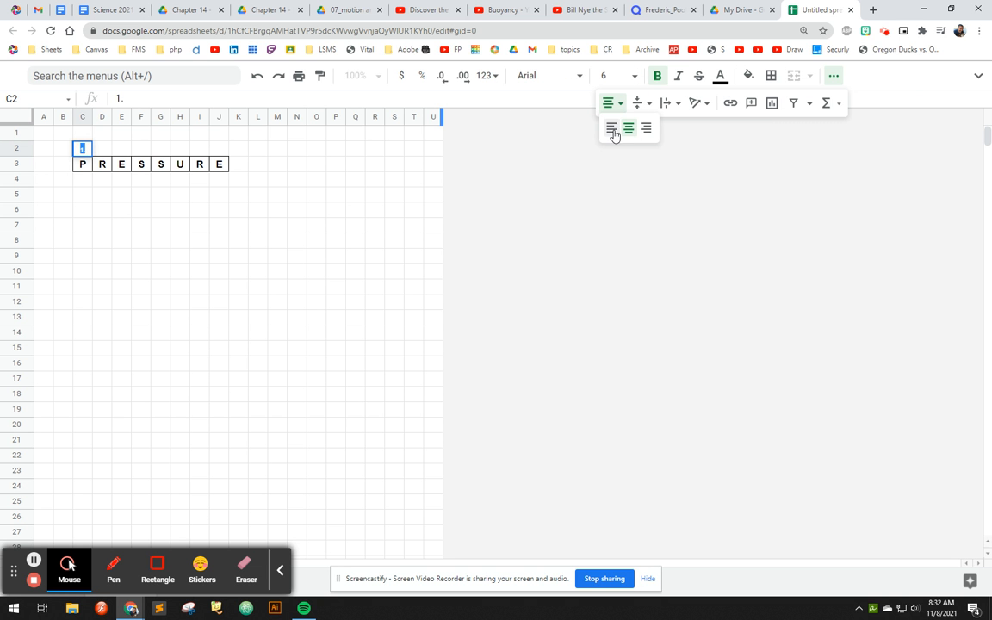
left_click(611, 127)
left_click(181, 179)
- Clear the letters of PRESSURE from C3 to J3, keeping the bordered cells
left_click_drag(86, 167, 220, 172)
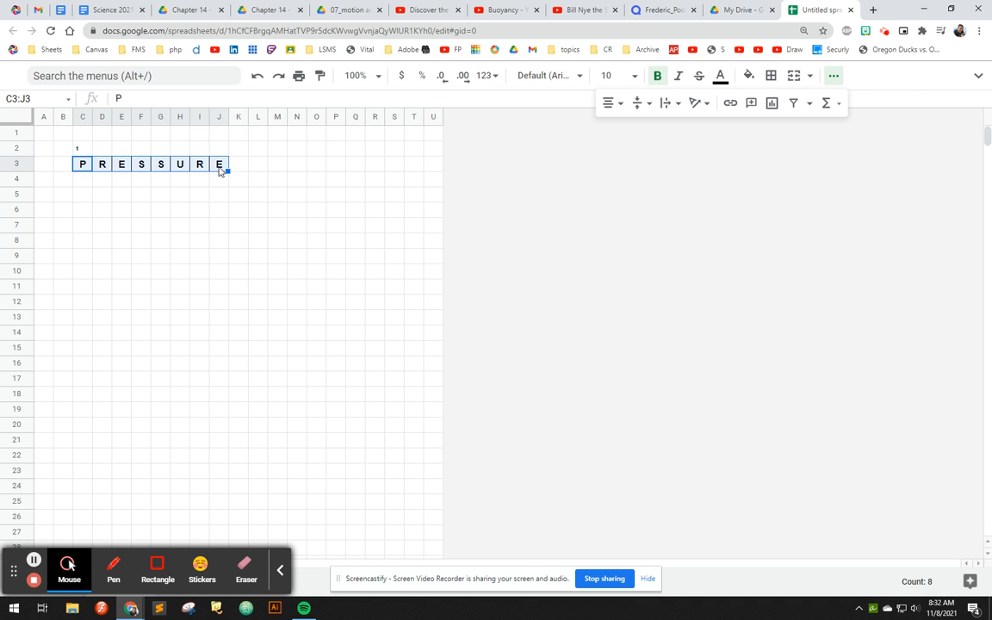
key("Delete")
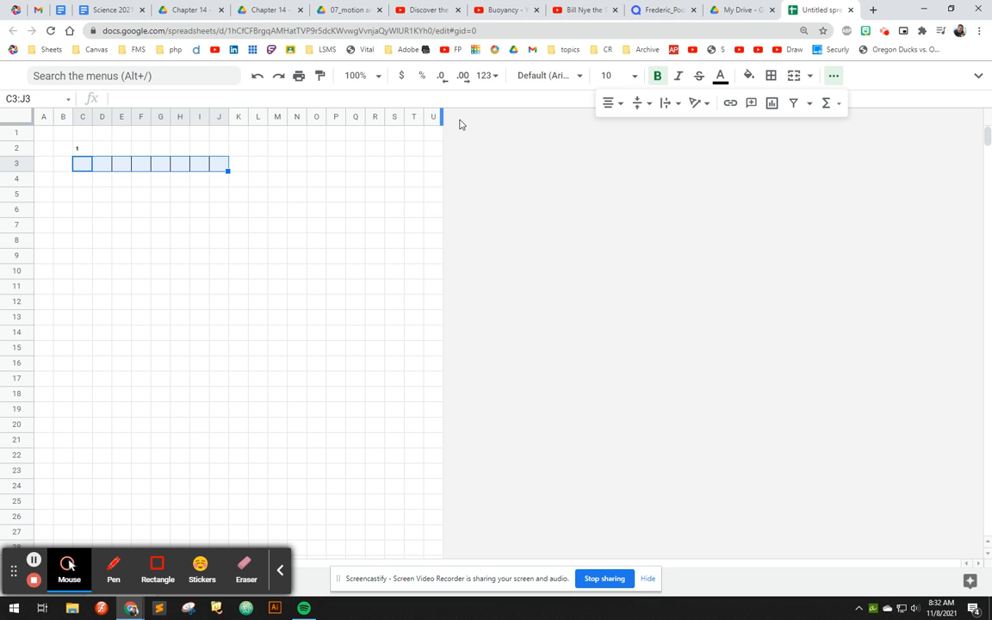
- Insert one column to the right of column U and widen it enough to hold clue sentences
left_click(432, 115)
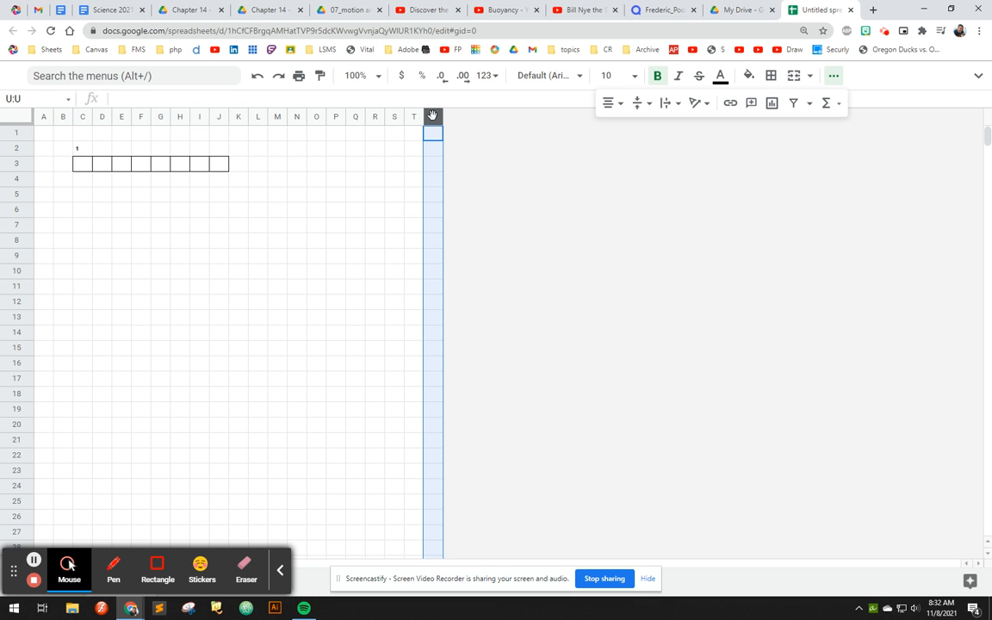
right_click(432, 115)
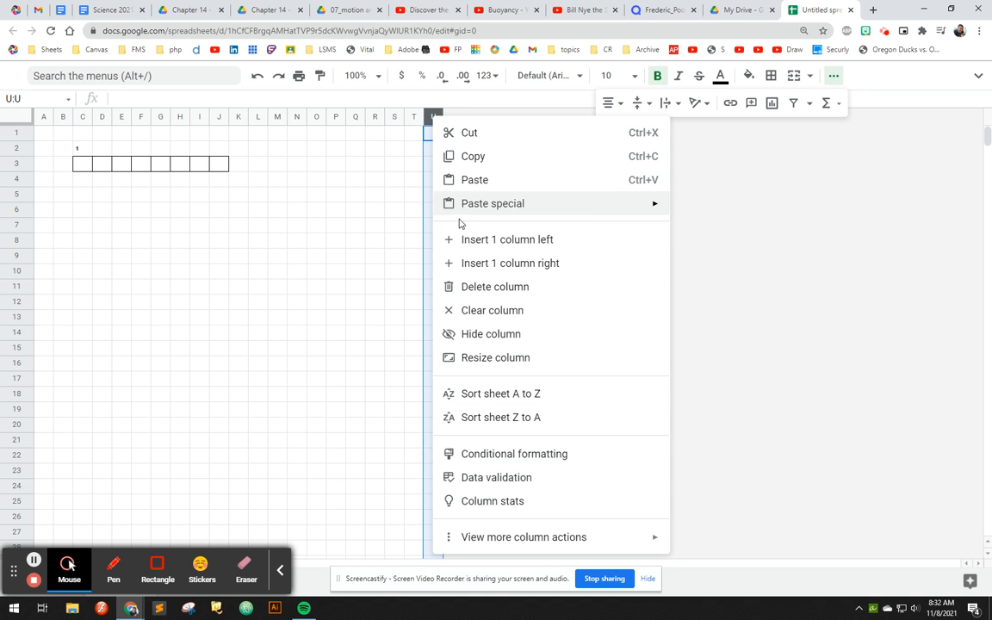
left_click(478, 262)
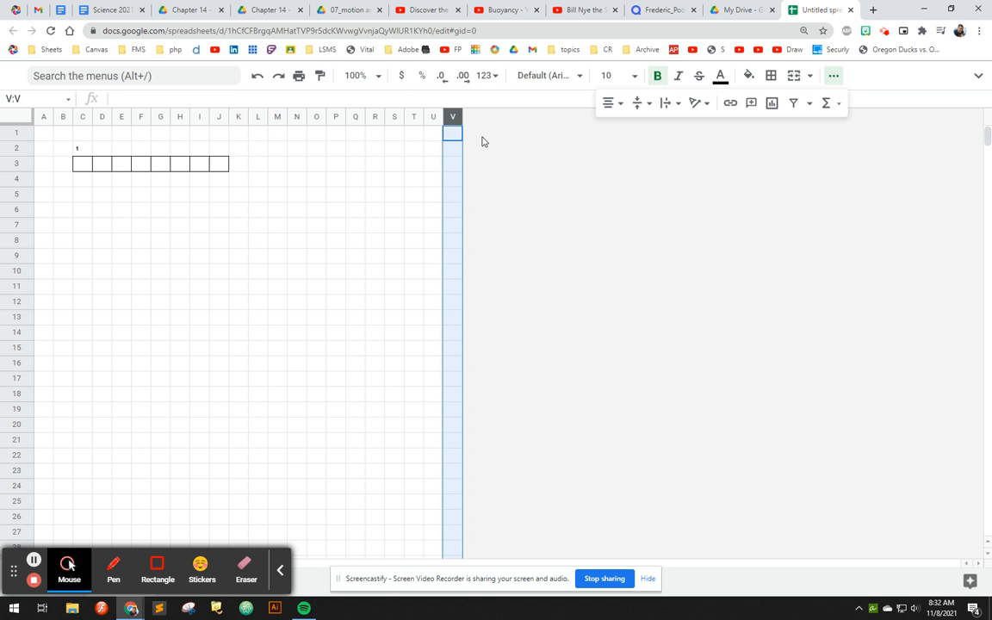
left_click_drag(462, 114, 793, 115)
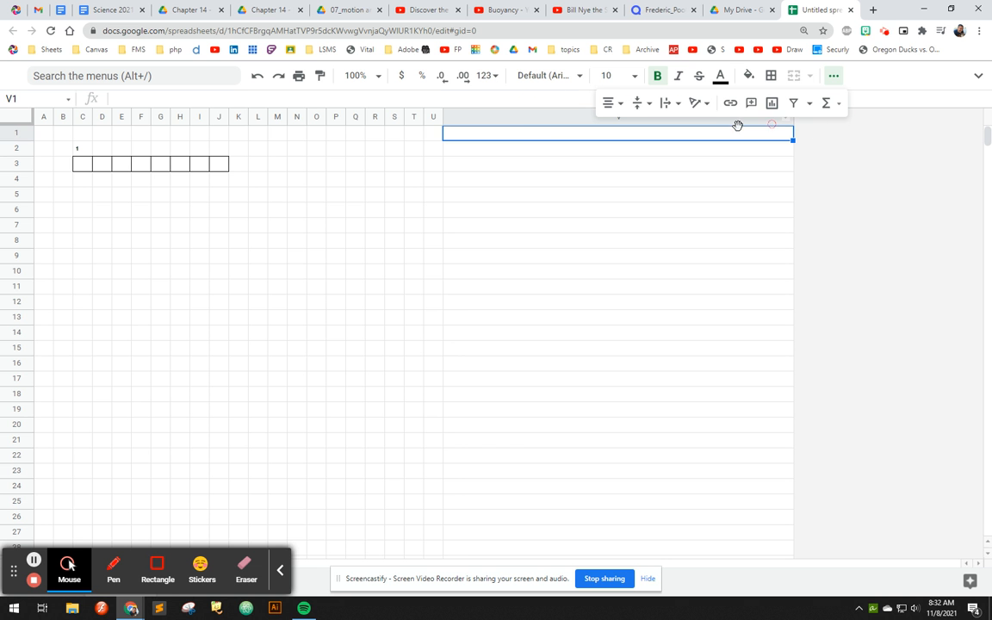
- Enter the heading ACROSS in V1 and start the first clue below it with 1. in V2
left_click(508, 146)
left_click(505, 136)
type("ACROSS")
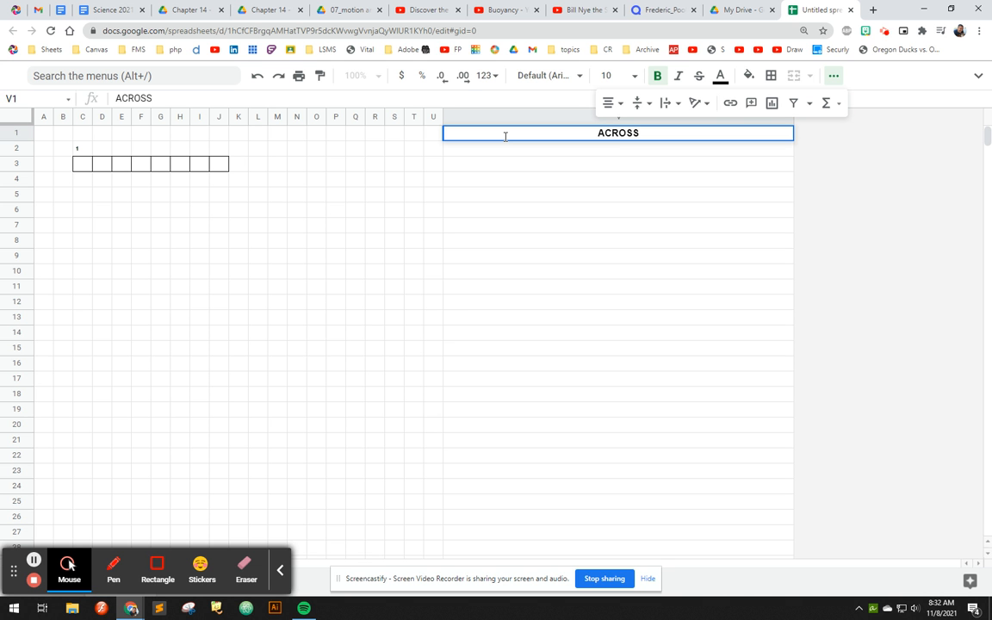
key("Return")
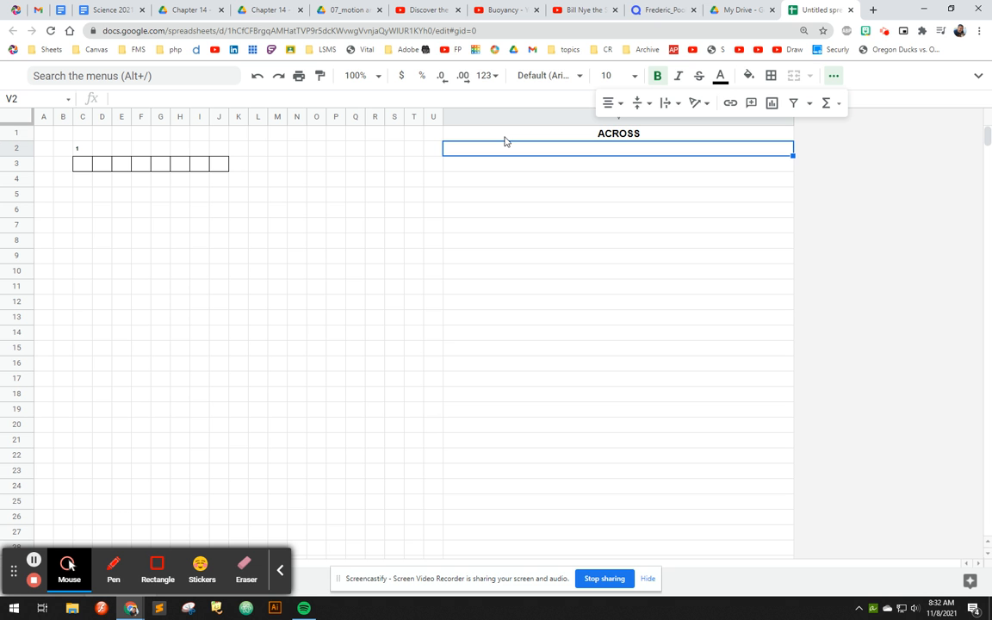
type("1.")
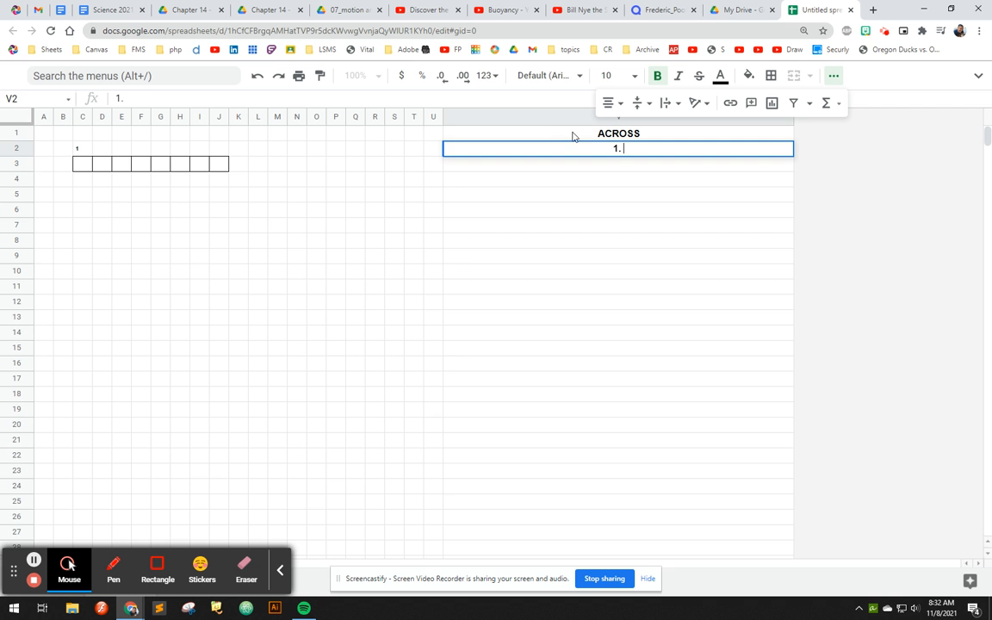
- Left-align column V and re-enter the clue number in V2 as 1. with its period
left_click(507, 114)
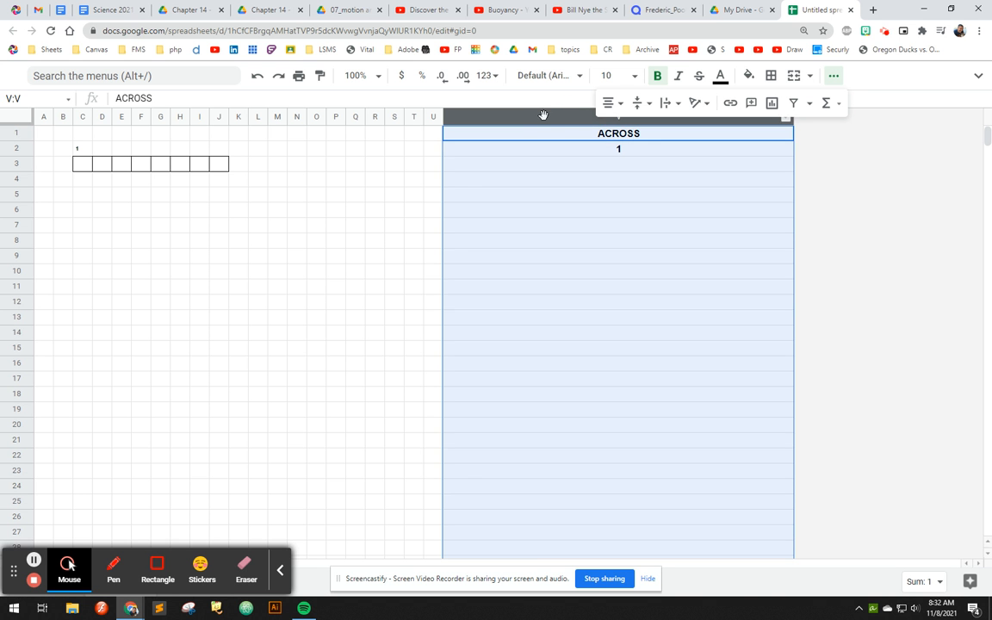
left_click(609, 103)
left_click(611, 128)
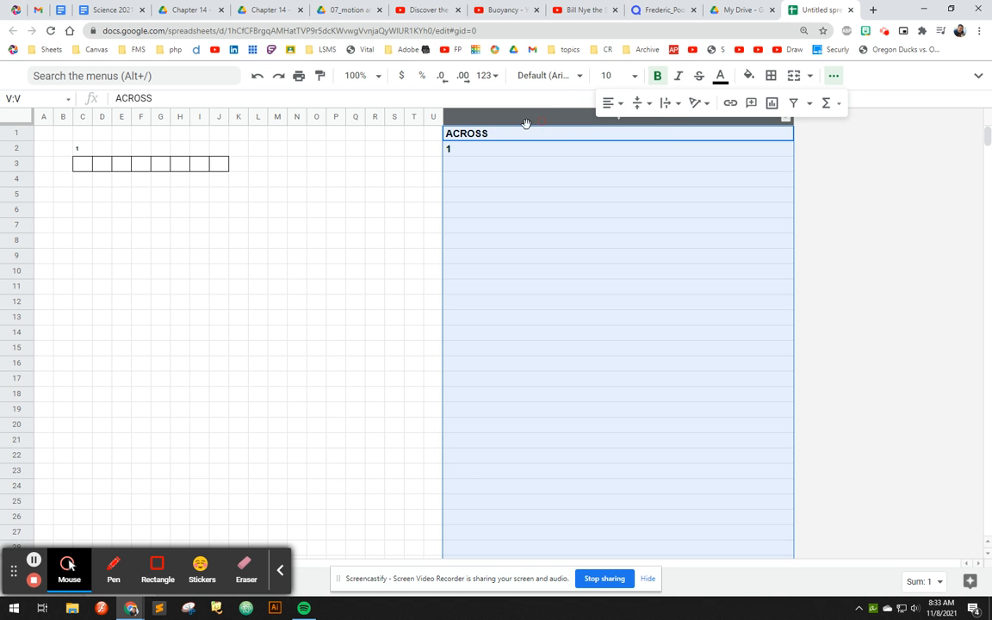
left_click(494, 151)
double_click(493, 148)
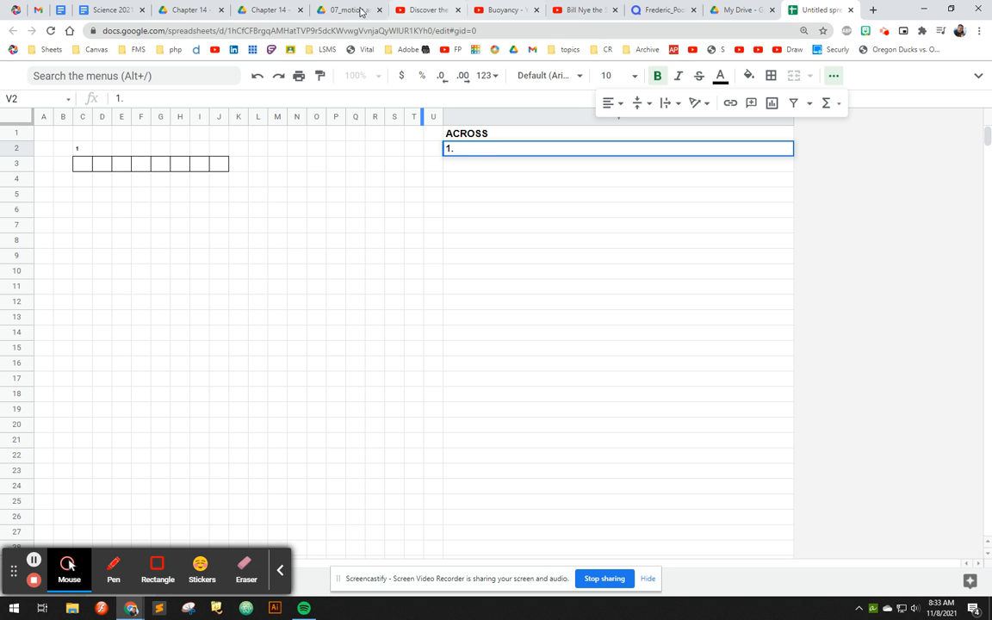
- Check the key terms on the study guide page and search the web for "pressure definition" in a new browser tab
left_click(270, 11)
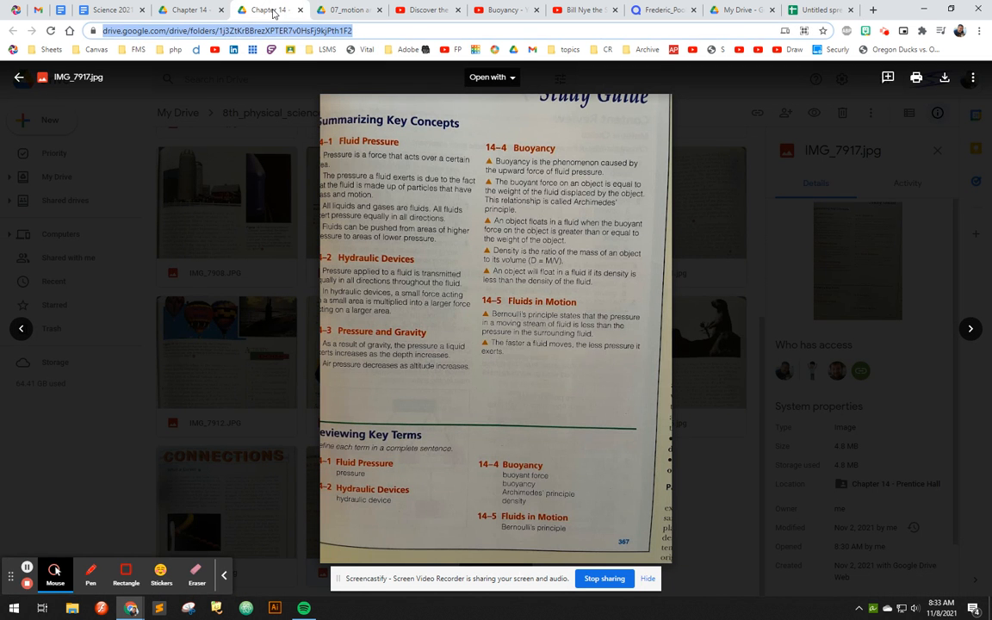
left_click(871, 11)
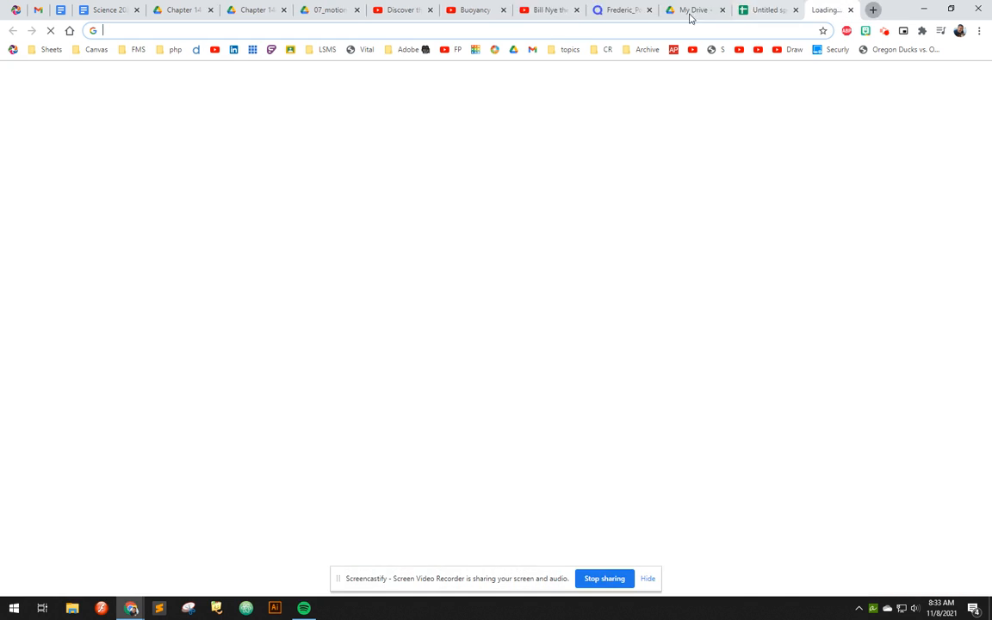
left_click(249, 8)
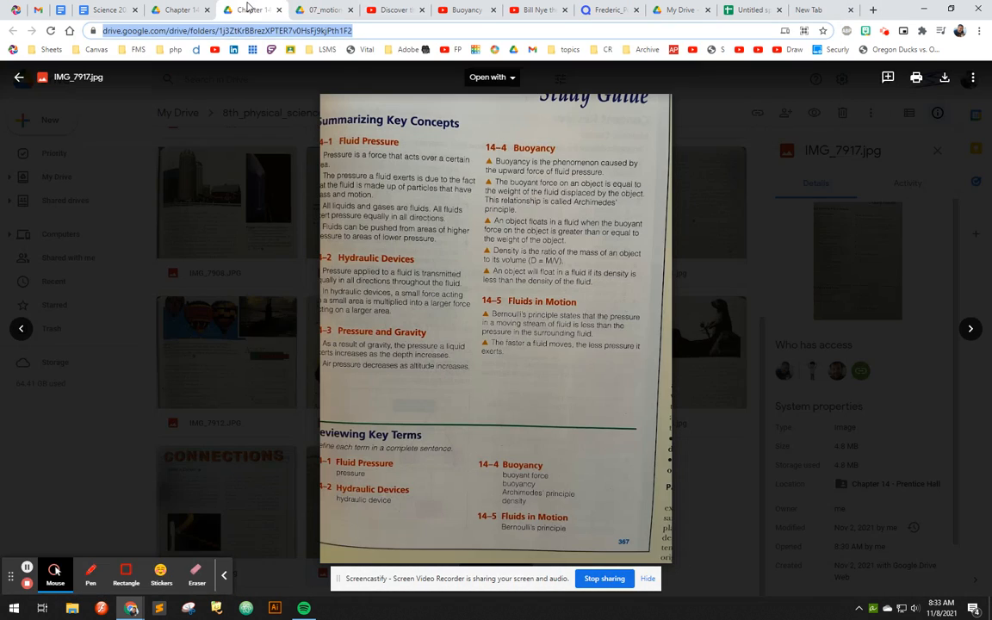
left_click(809, 10)
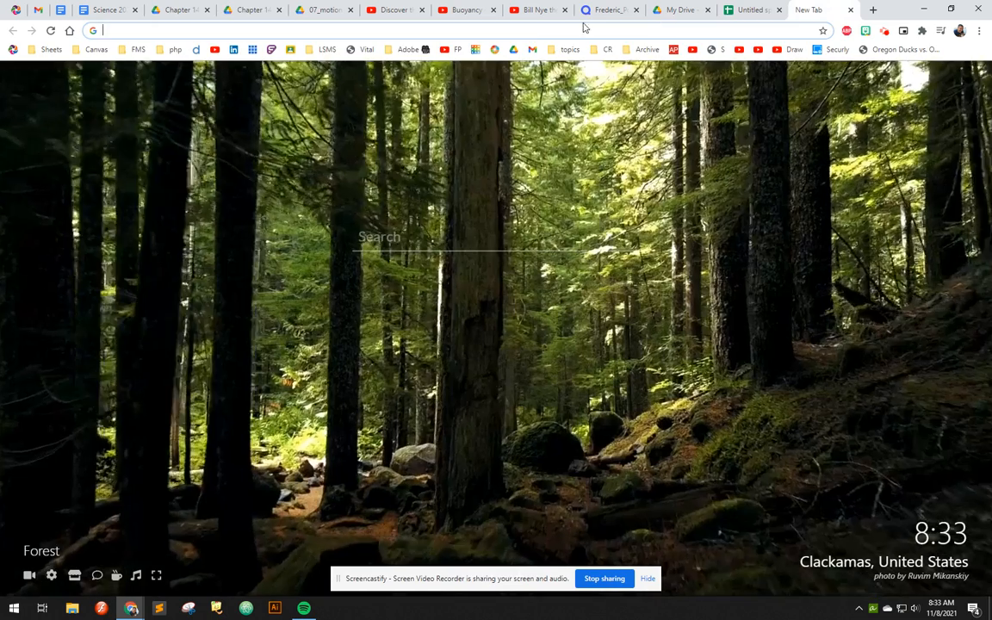
left_click(526, 30)
type("Pressure defi")
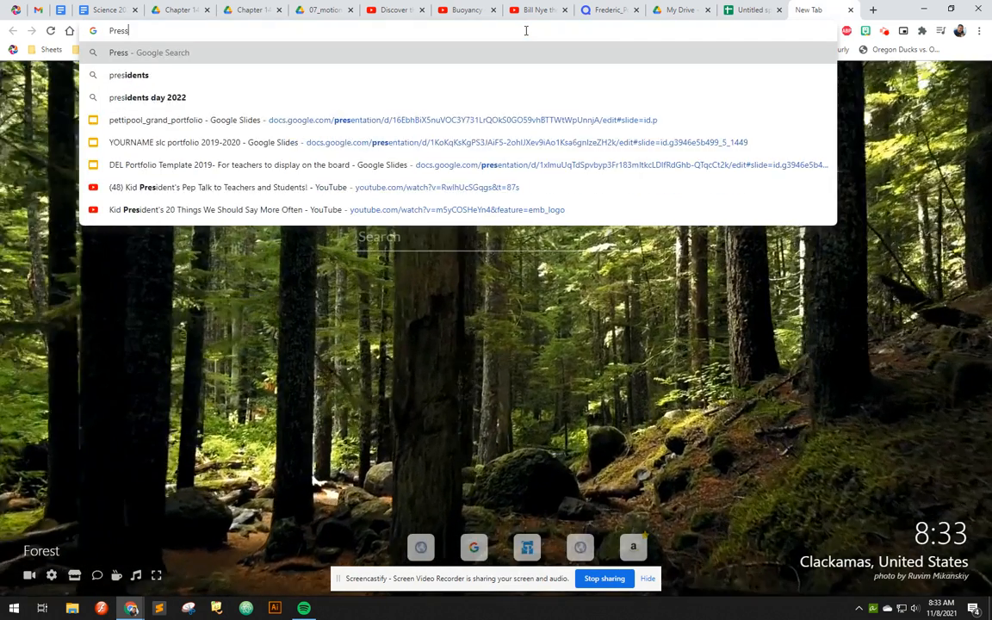
key("Return")
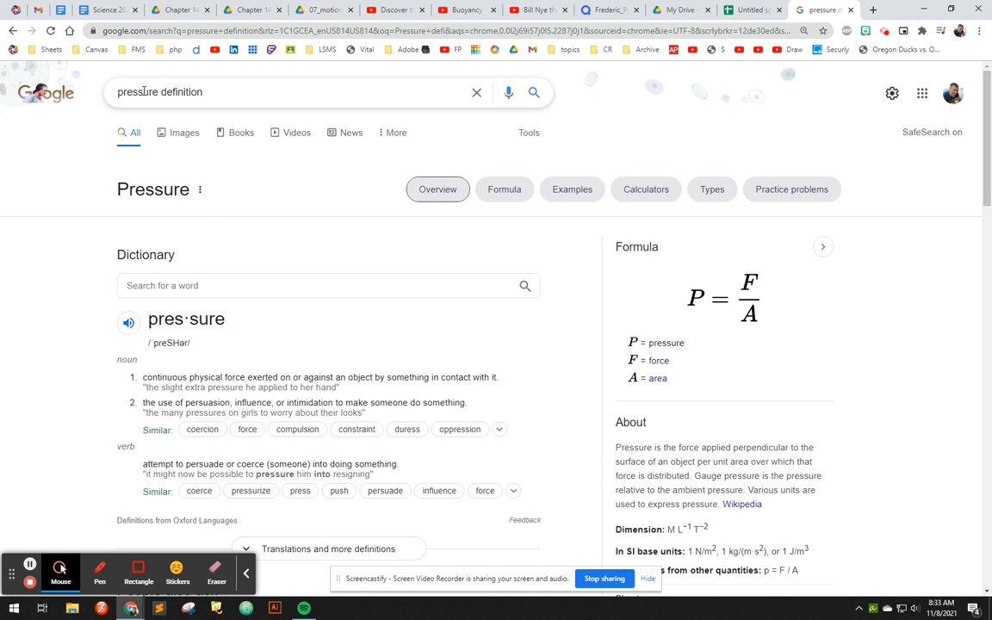
- Refine the web search to "pressure in fluids definition" and examine the Wikipedia description of fluid pressure
left_click(118, 92)
type("liq")
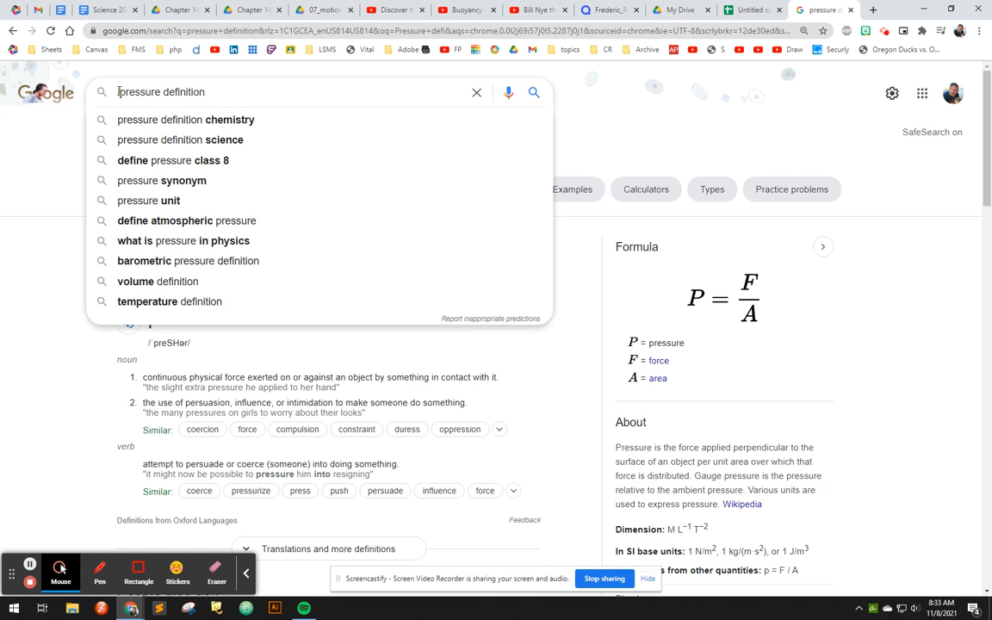
key("BackSpace")
key("BackSpace")
key("BackSpace")
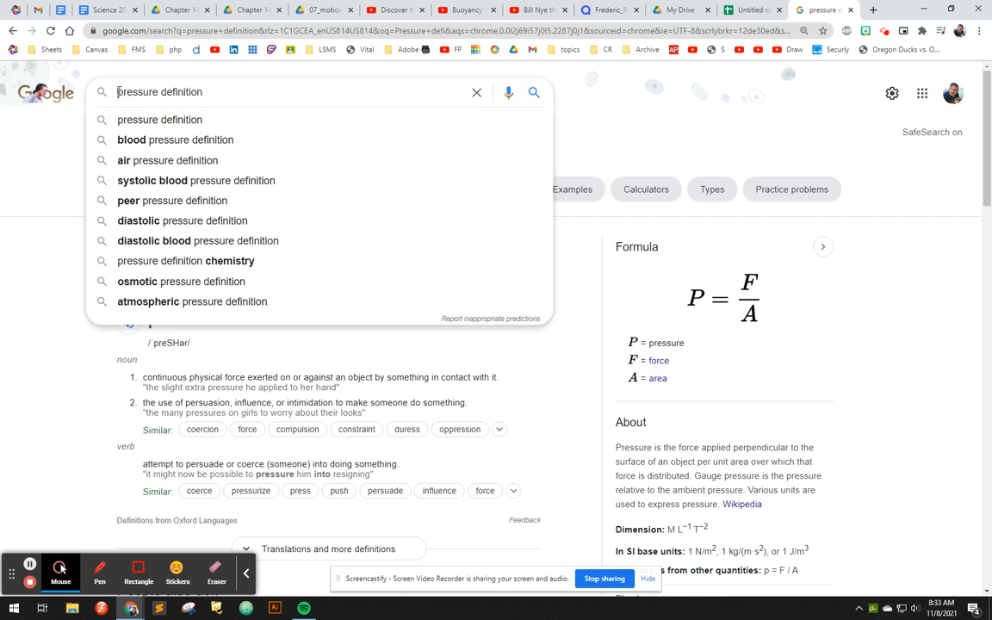
type("in ")
type("fluids")
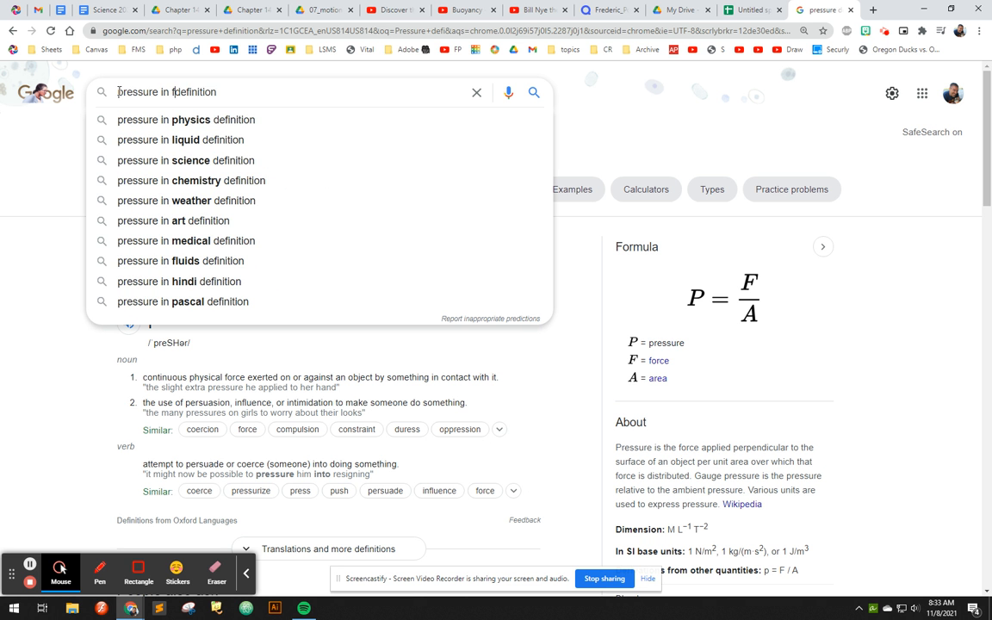
key("Return")
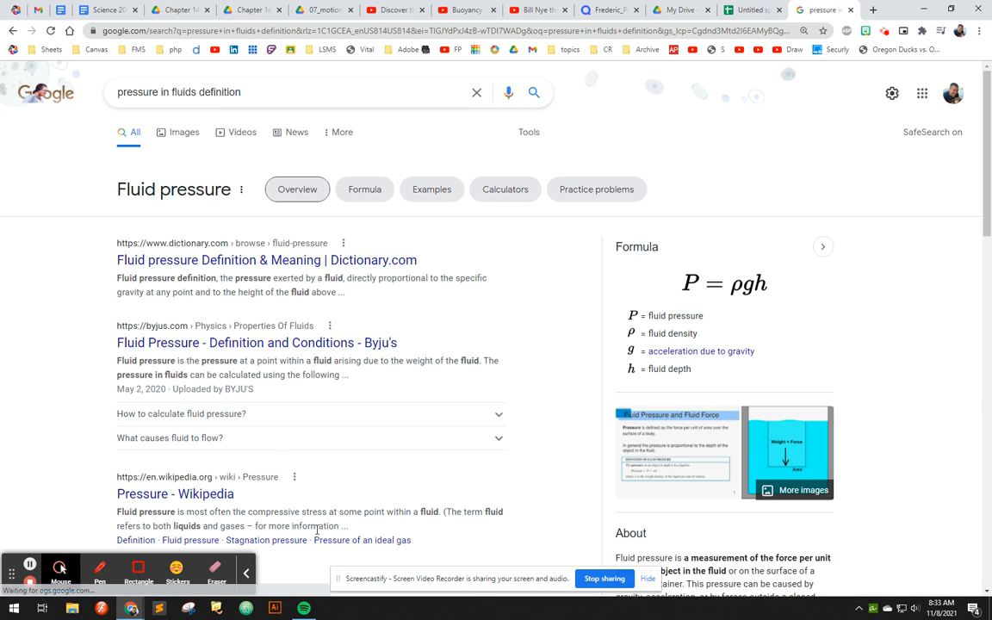
left_click_drag(246, 525, 178, 511)
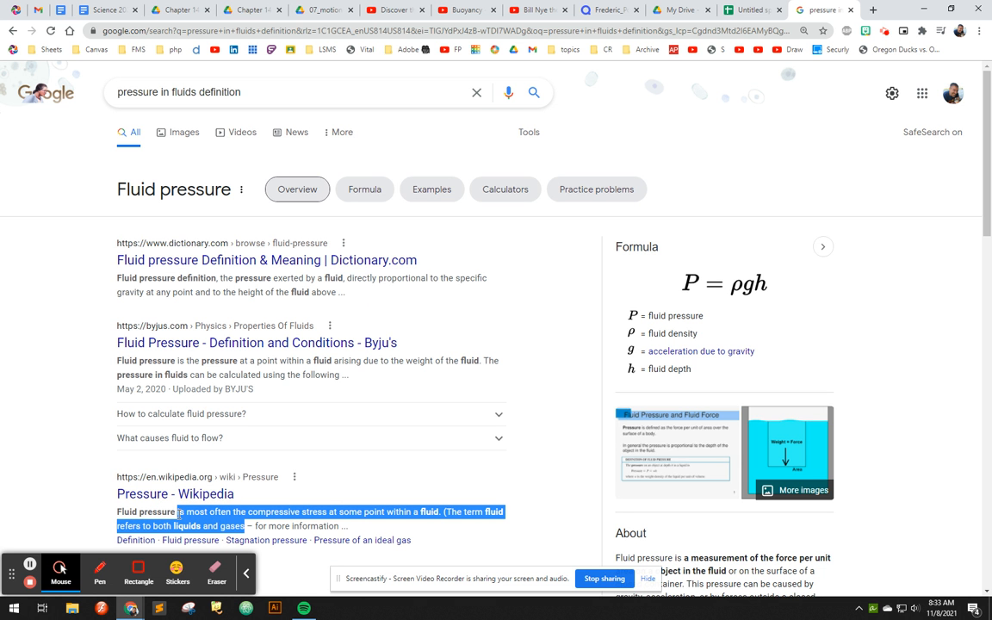
left_click(250, 511)
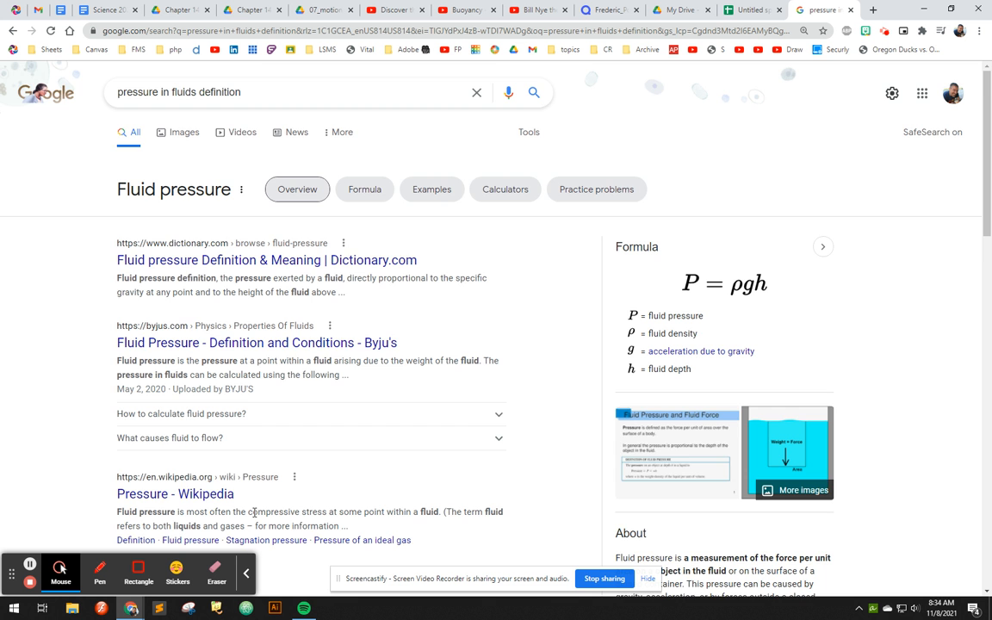
scroll(632, 483, "down", 2)
scroll(638, 478, "up", 2)
- Change the web search to "pressure definition physics" and examine the Wikipedia definition of pressure
left_click_drag(193, 92, 159, 92)
key("BackSpace")
key("BackSpace")
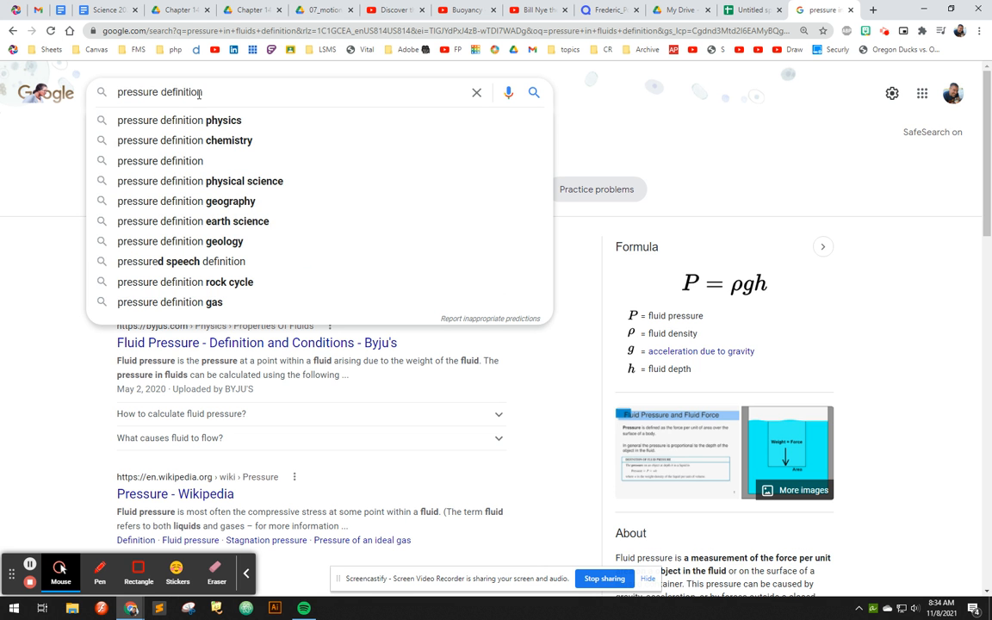
left_click(217, 122)
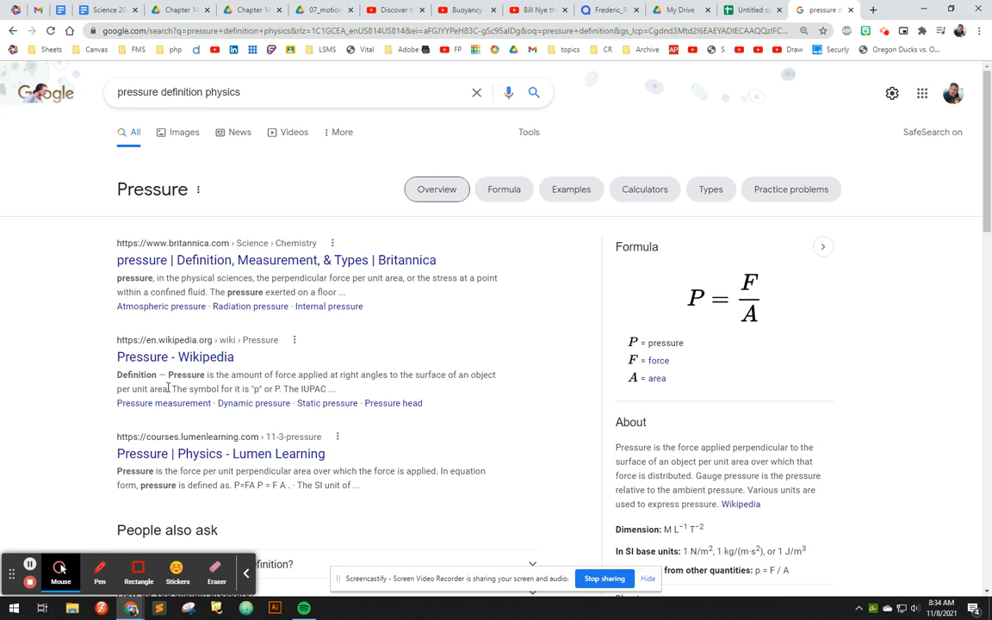
left_click_drag(168, 389, 170, 375)
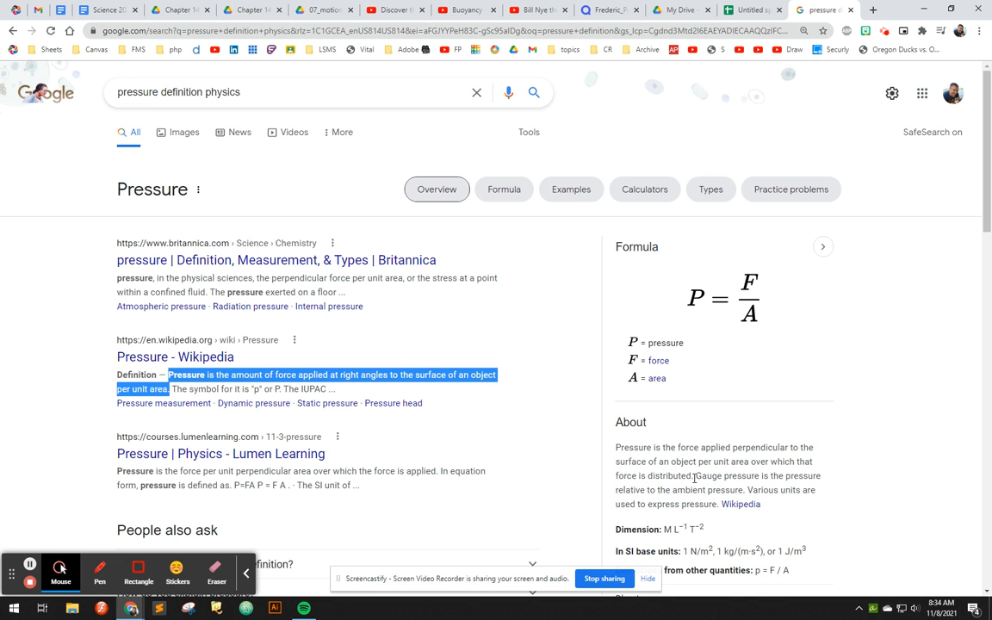
- Copy the About sentence defining pressure as force applied perpendicular to a surface and paste it after 1. in cell V2 of the spreadsheet
left_click_drag(694, 476, 612, 457)
key("ctrl+c")
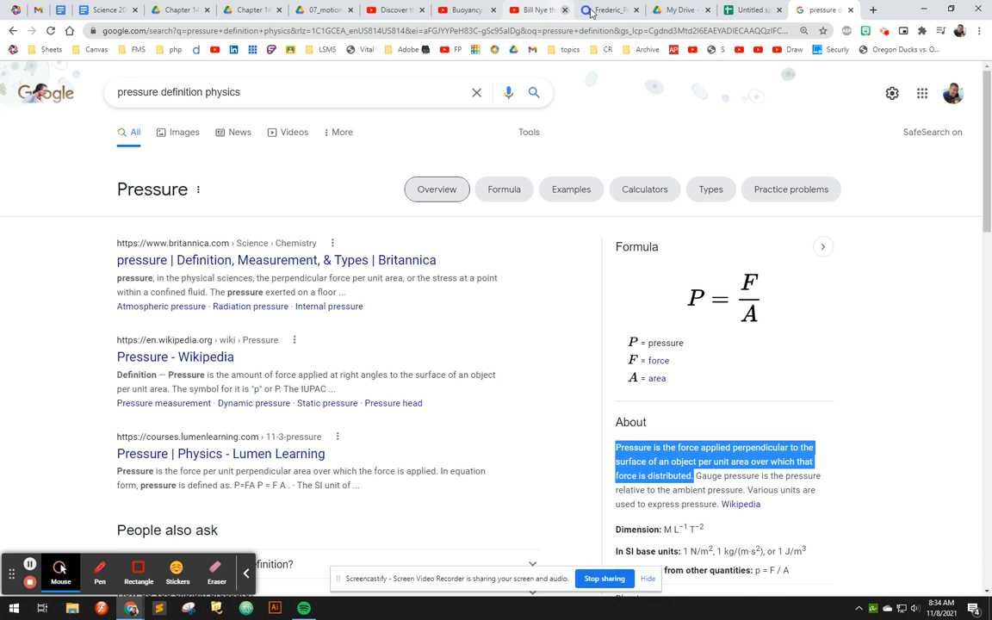
left_click(741, 12)
key("ctrl+v")
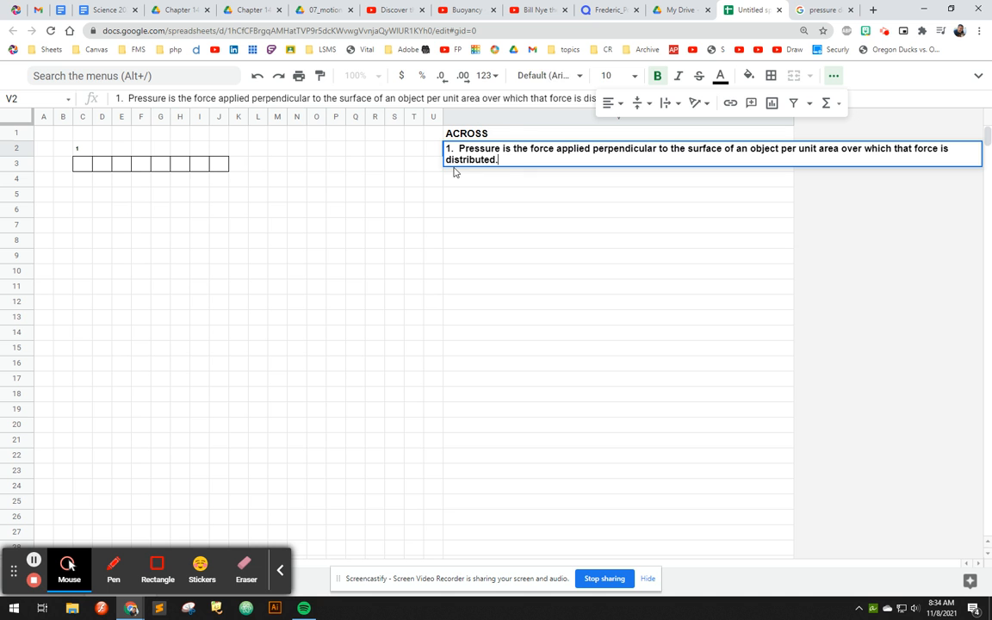
- Remove the word Pressure from clue 1 in V2 so the sentence starts with a capitalised "Is"
left_click_drag(503, 148, 459, 149)
key("BackSpace")
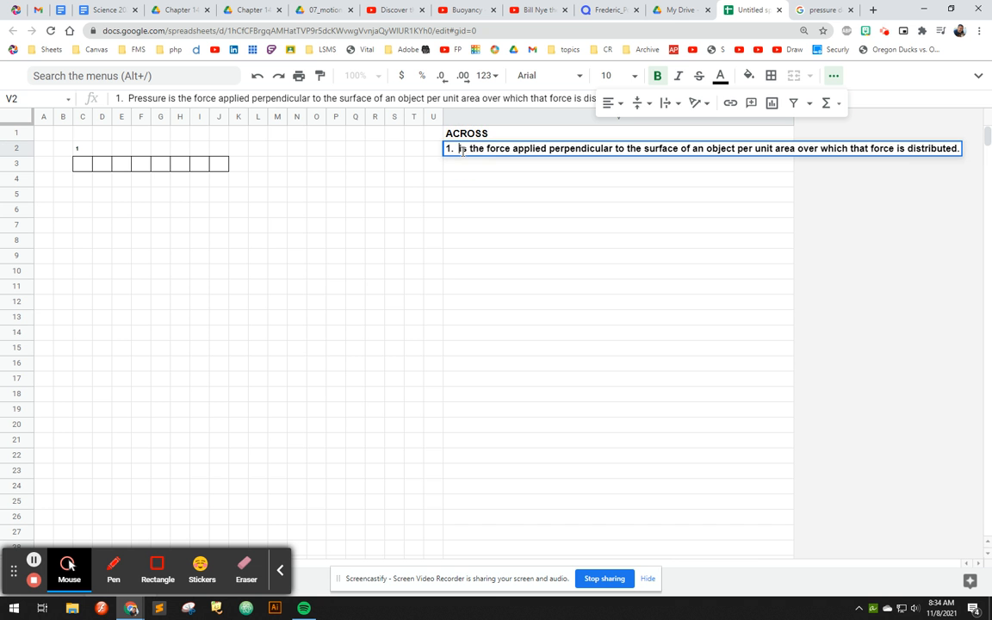
key("Delete")
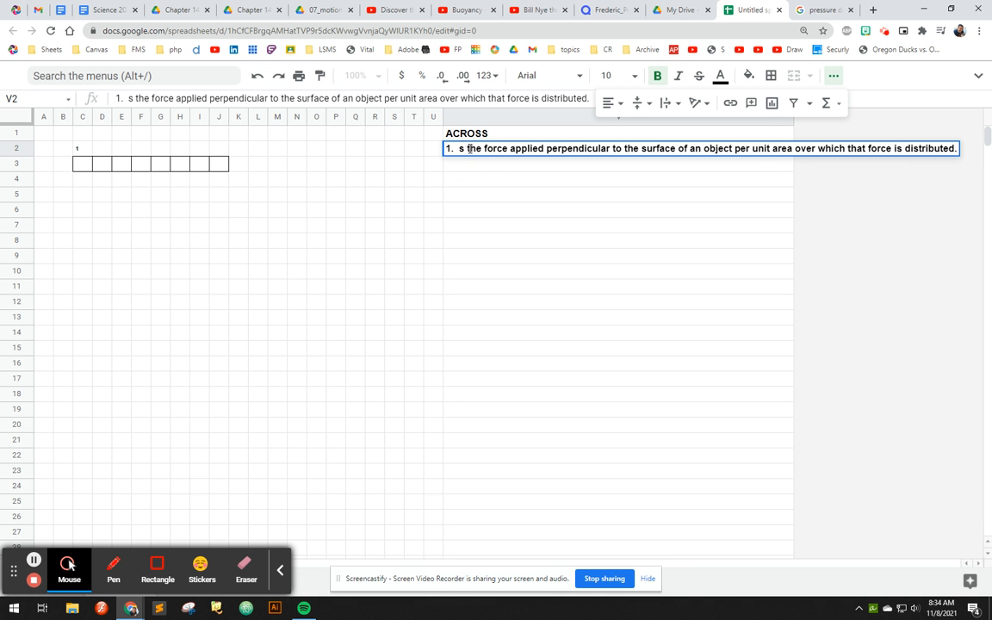
type("I")
left_click(482, 166)
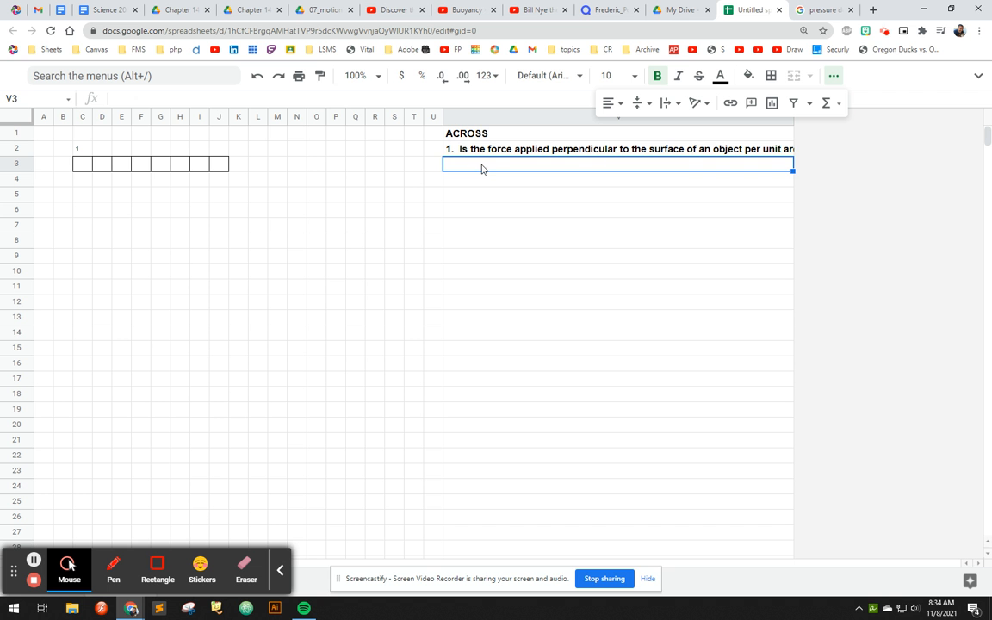
- Merge cells V2 and V3 holding the first ACROSS clue
left_click(617, 148)
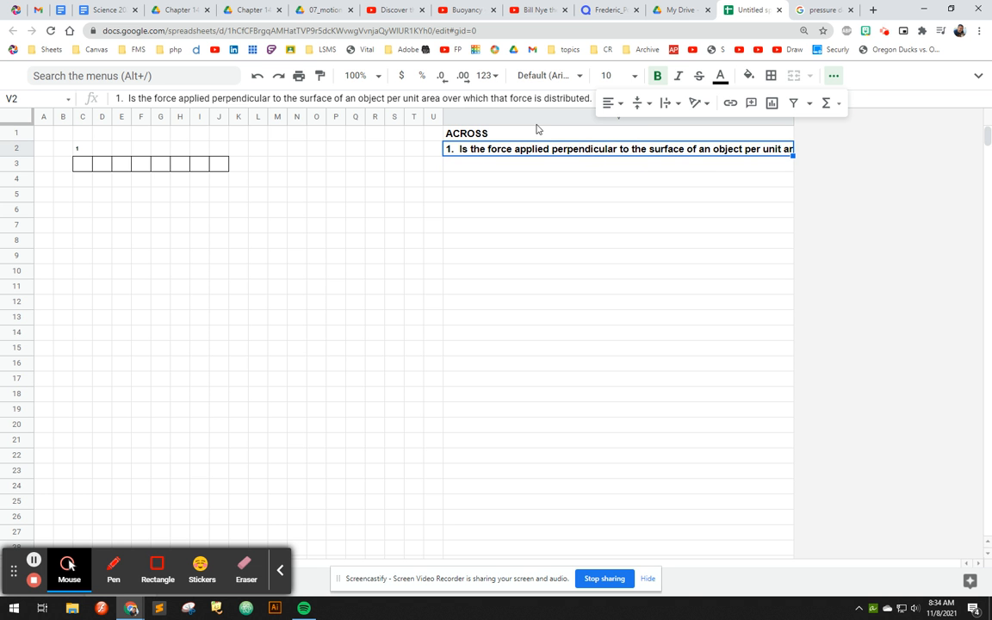
left_click(529, 116)
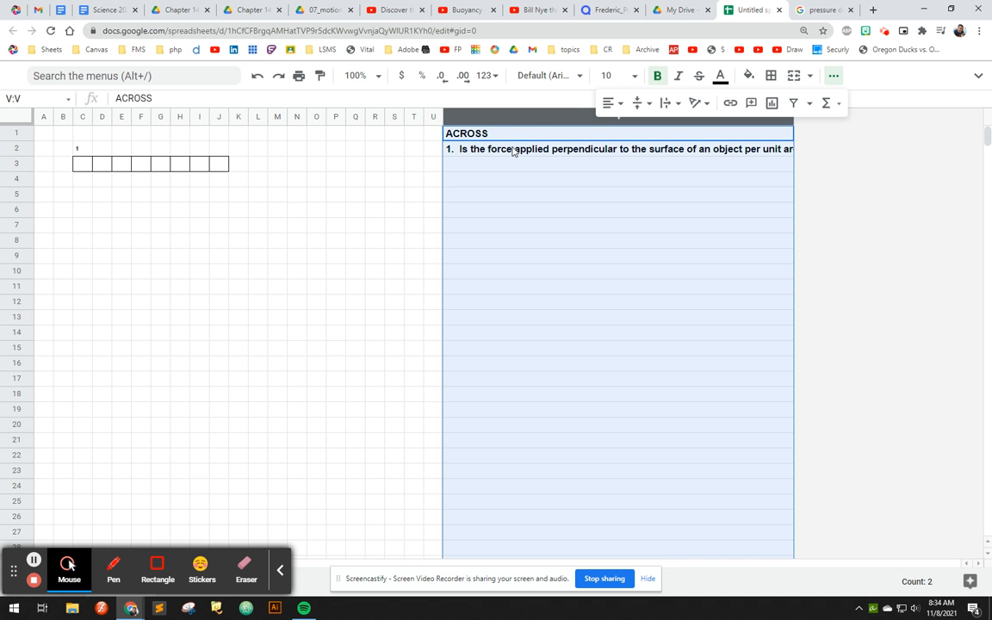
mouse_move(513, 151)
left_mouse_down()
mouse_move(512, 165)
mouse_move(507, 158)
left_mouse_up()
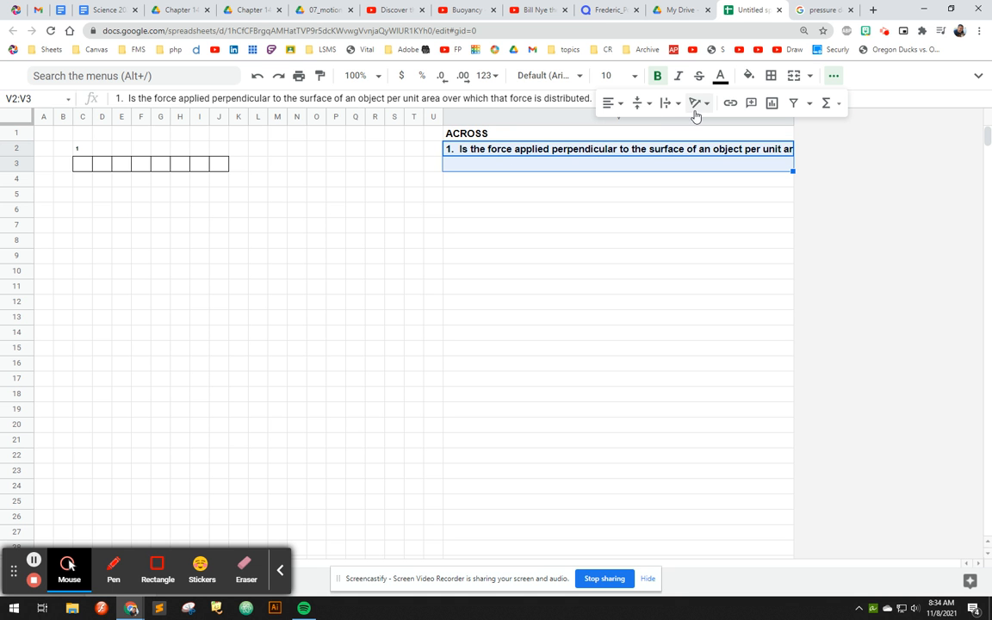
left_click(793, 75)
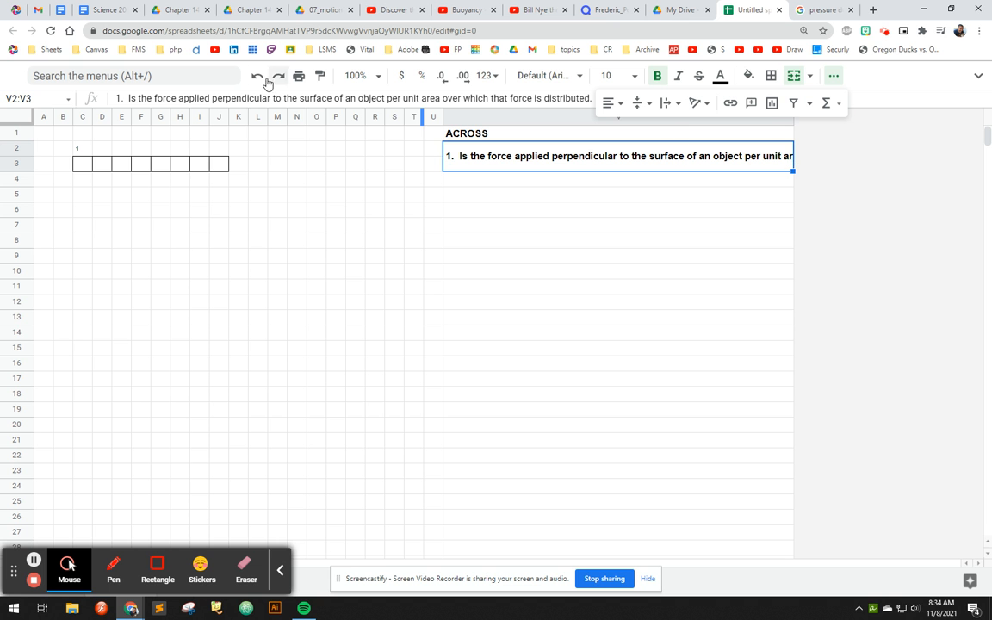
- Set the text wrapping of the merged clue cell V2:V3 to Wrap
left_click(978, 75)
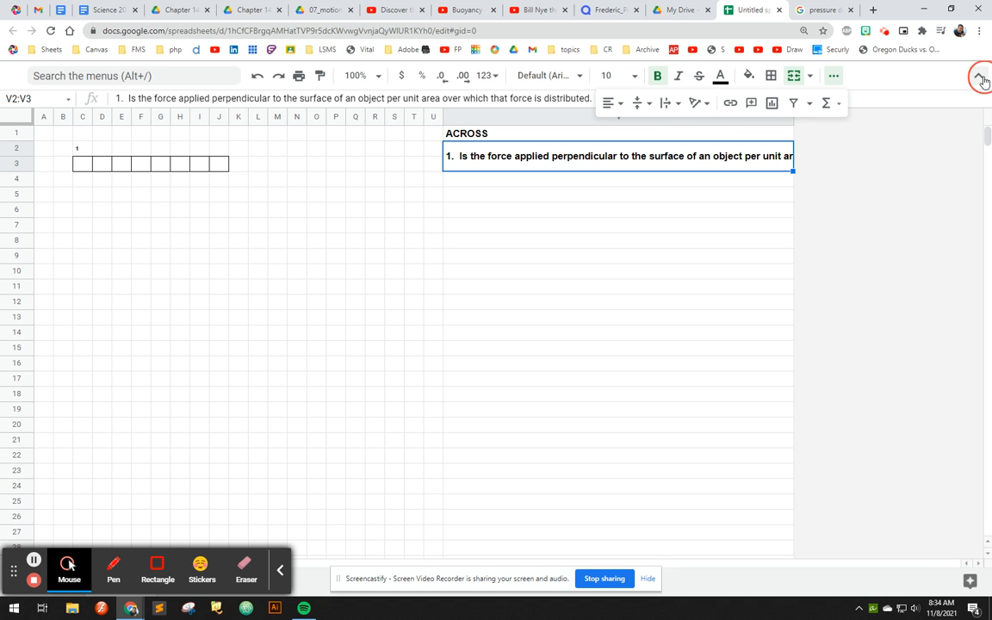
left_click(196, 97)
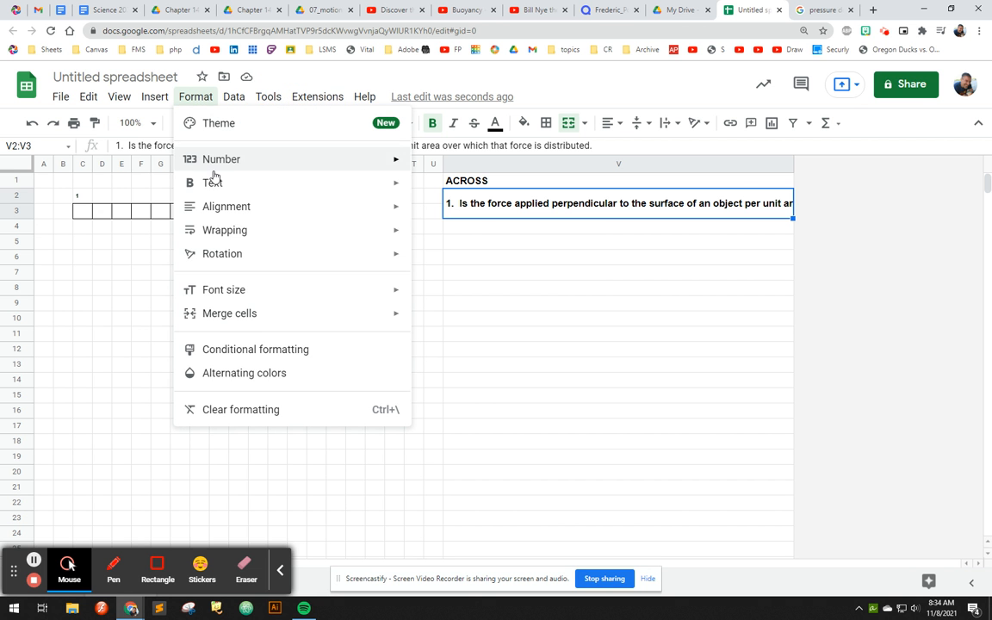
mouse_move(400, 230)
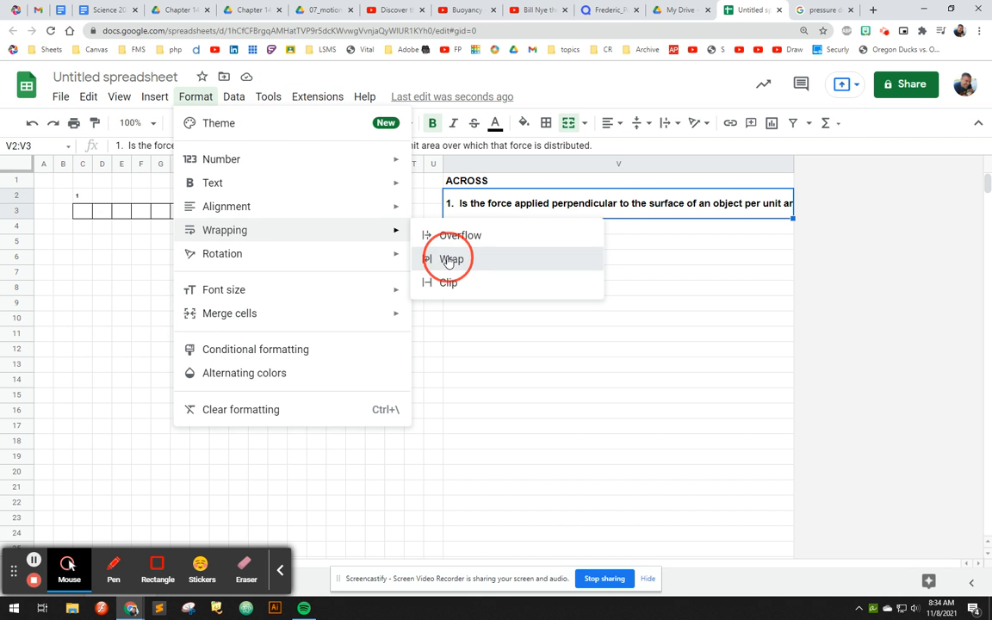
left_click(432, 258)
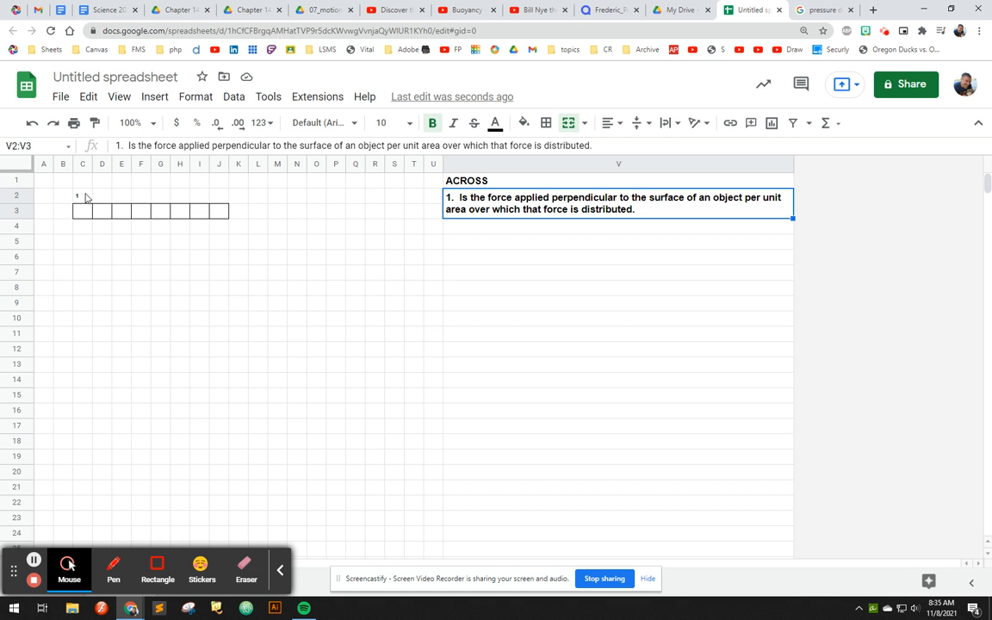
left_click(17, 195)
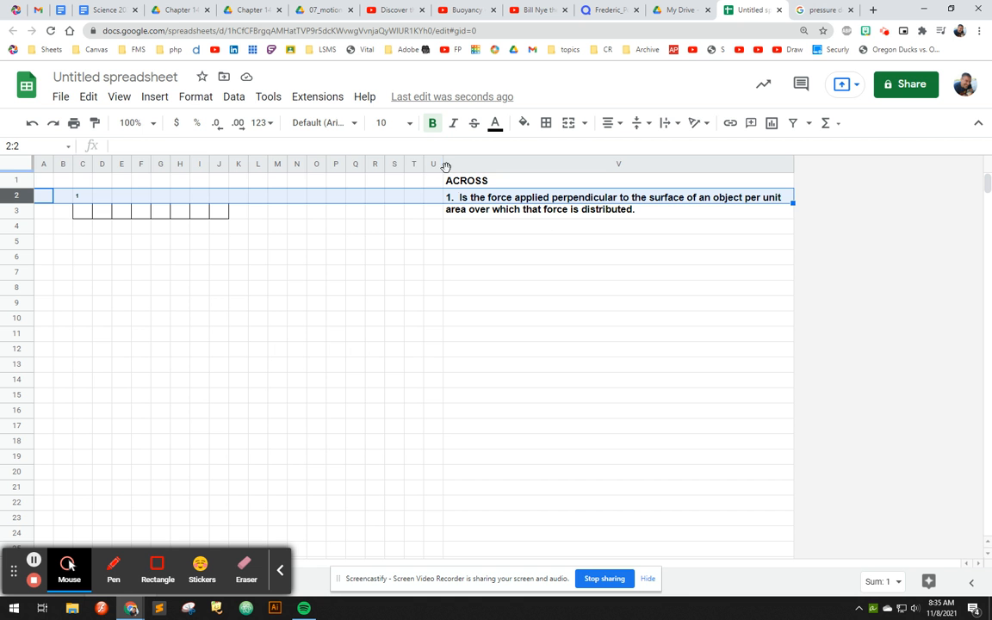
left_click(220, 214)
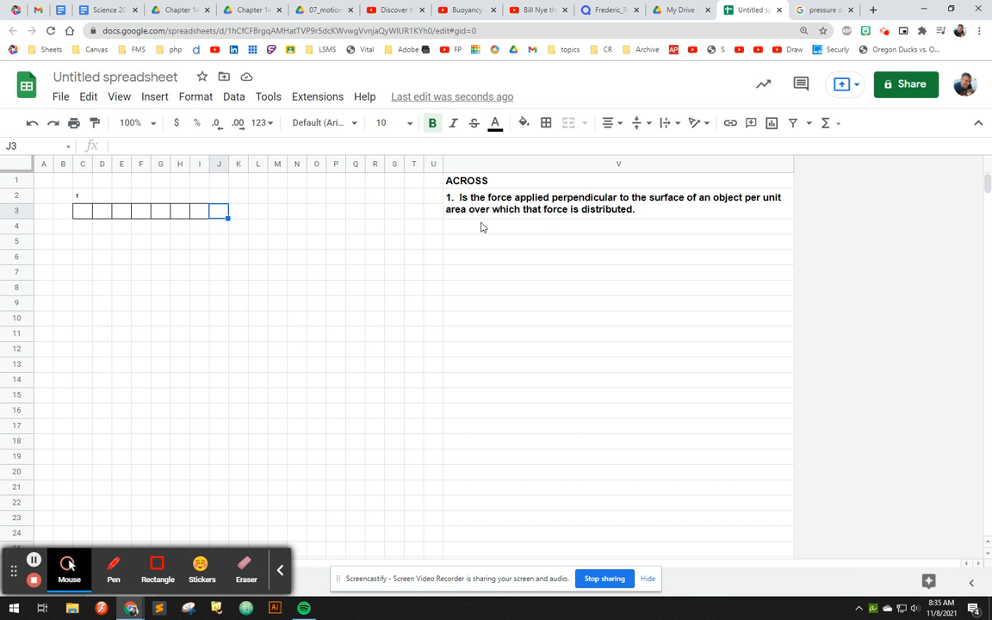
left_click(481, 227)
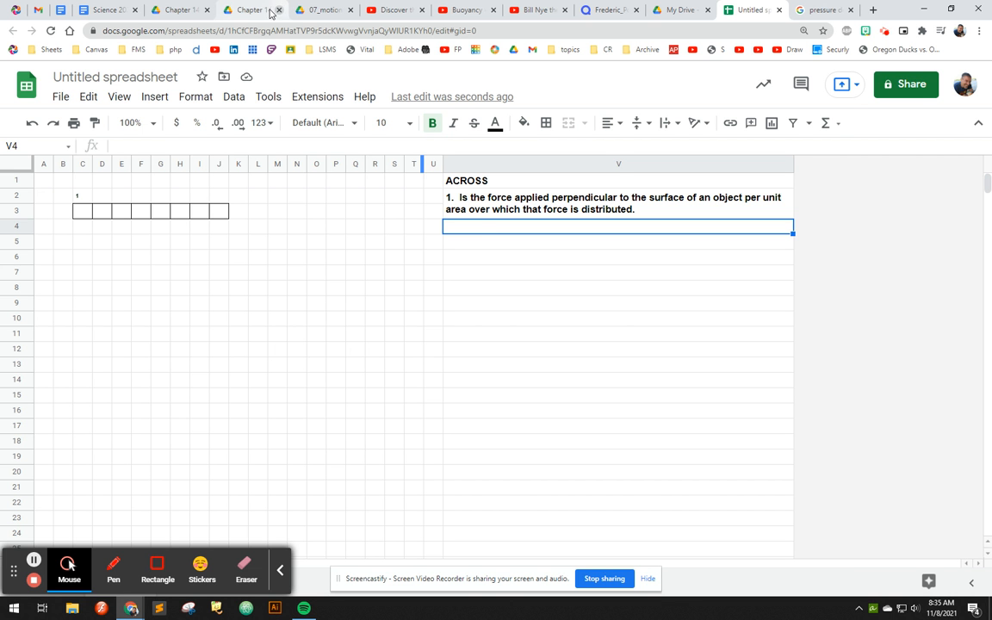
- Enter the letters of PRESSURE one per cell in the bordered row C3:J3
left_click(83, 216)
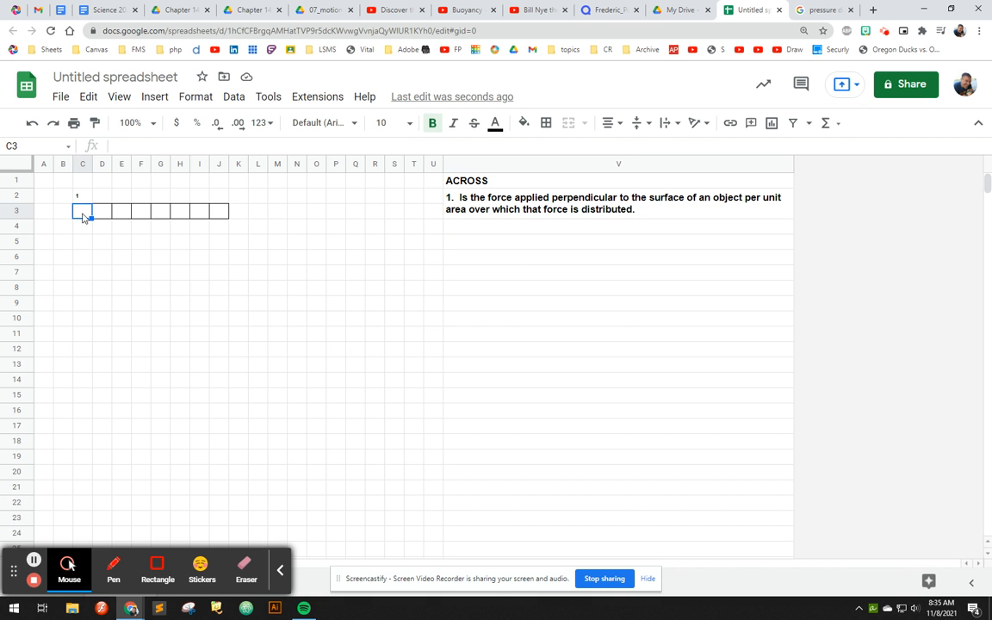
type("P")
key("Tab")
type("R")
key("Tab")
type("E")
key("Tab")
type("S")
key("Tab")
type("S\tU")
key("Tab")
type("R")
key("Tab")
type("E")
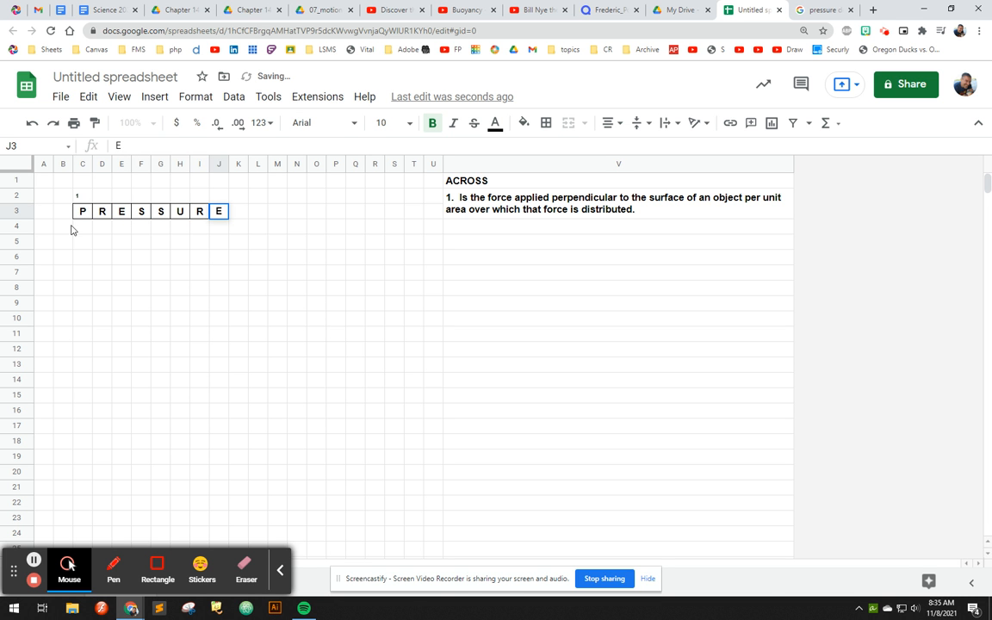
left_click(102, 212)
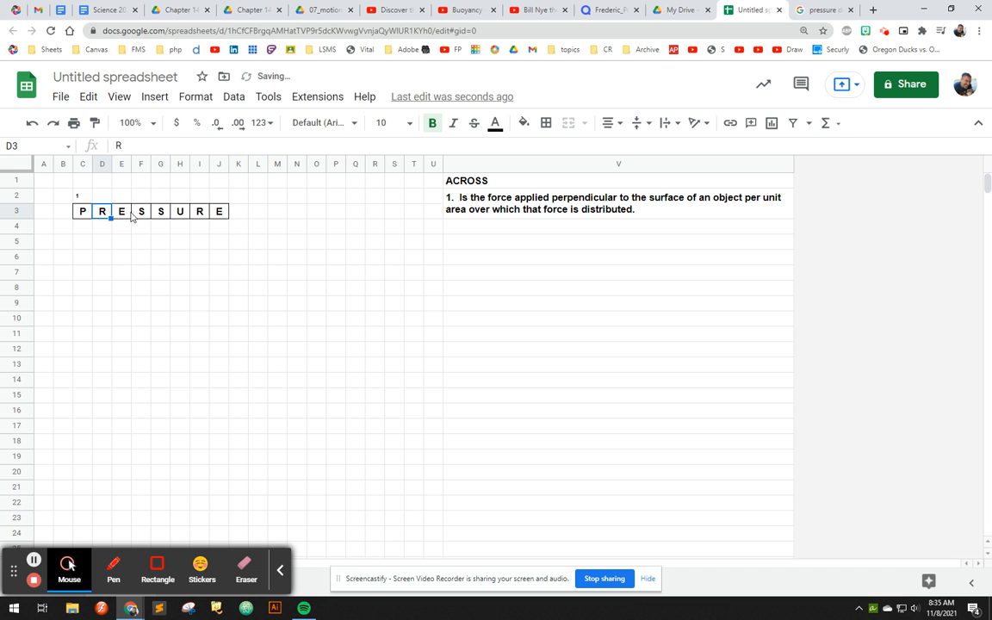
- Check the study guide's key terms and enter BUOYANTFORCE down H2:H13, one letter per cell, sharing the U of PRESSURE
left_click(258, 10)
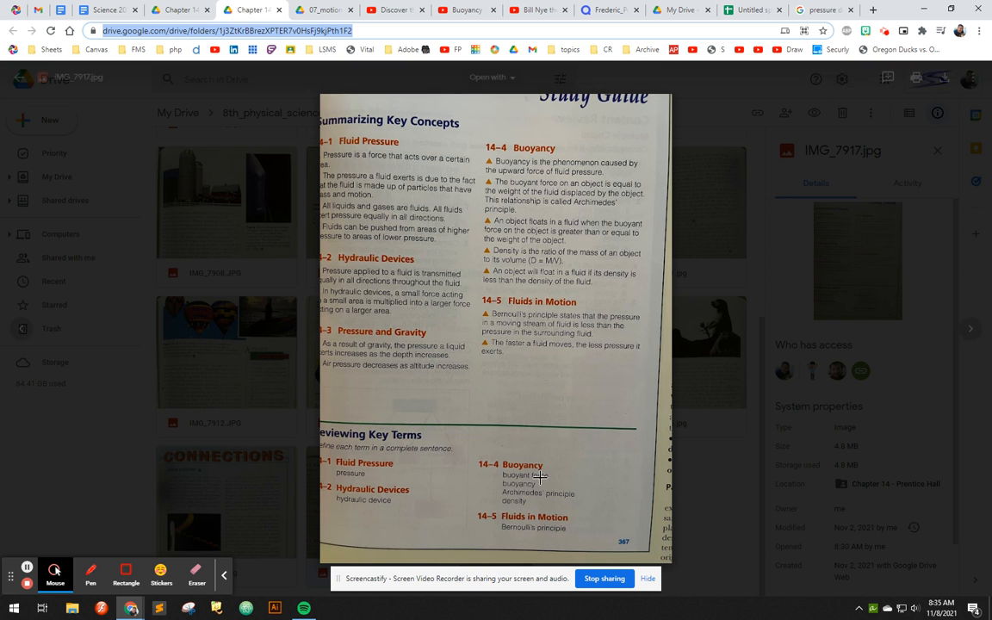
left_click(747, 9)
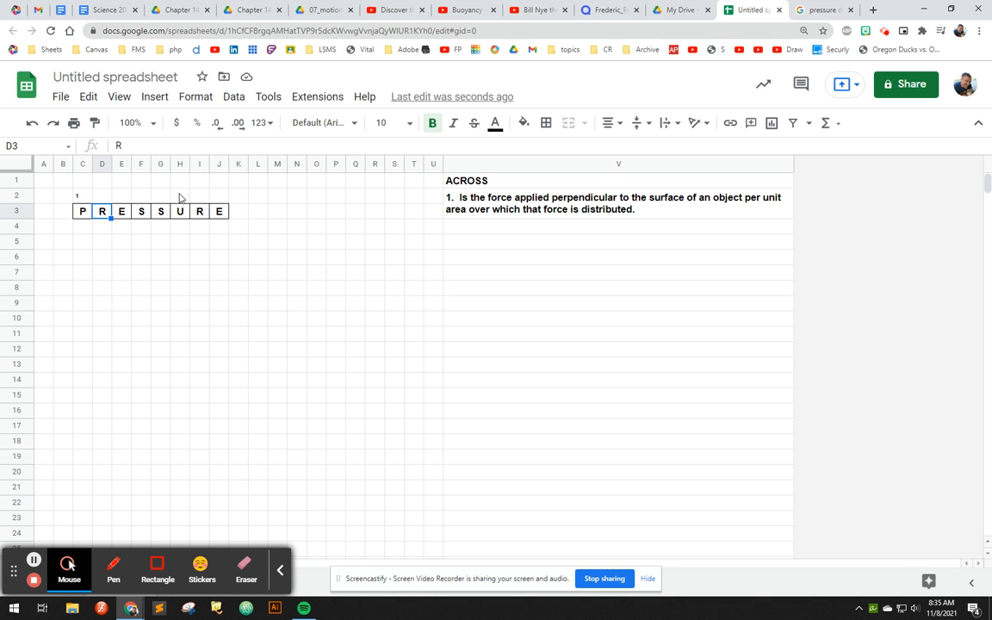
left_click(247, 10)
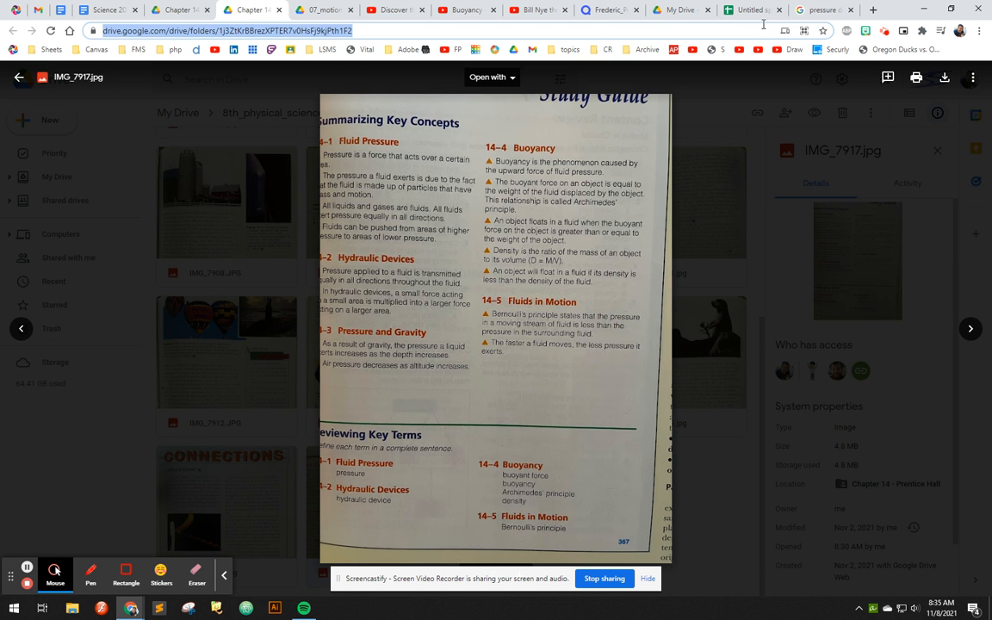
left_click(740, 11)
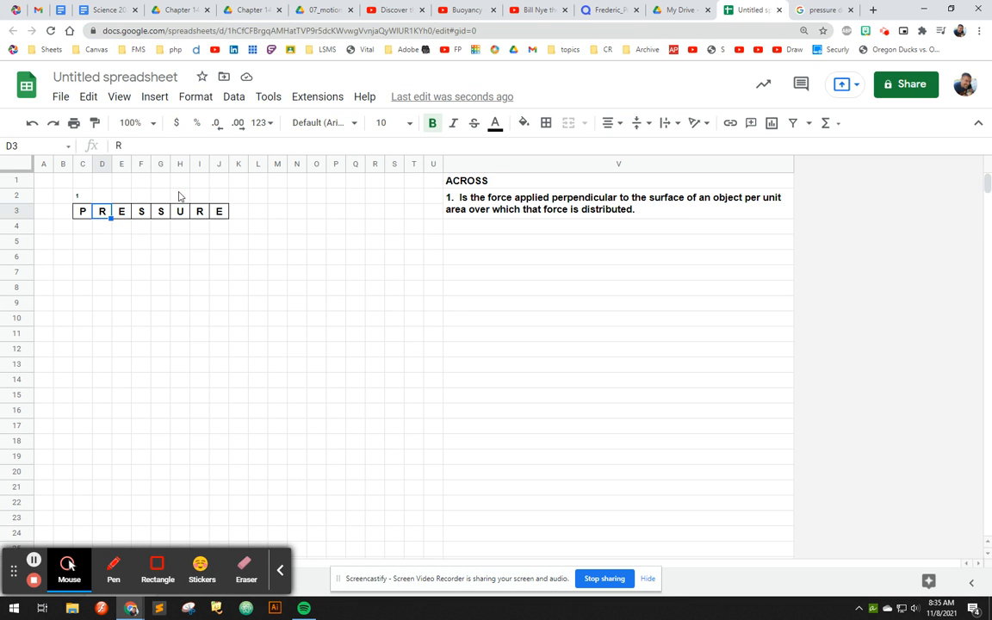
left_click(180, 196)
type("B")
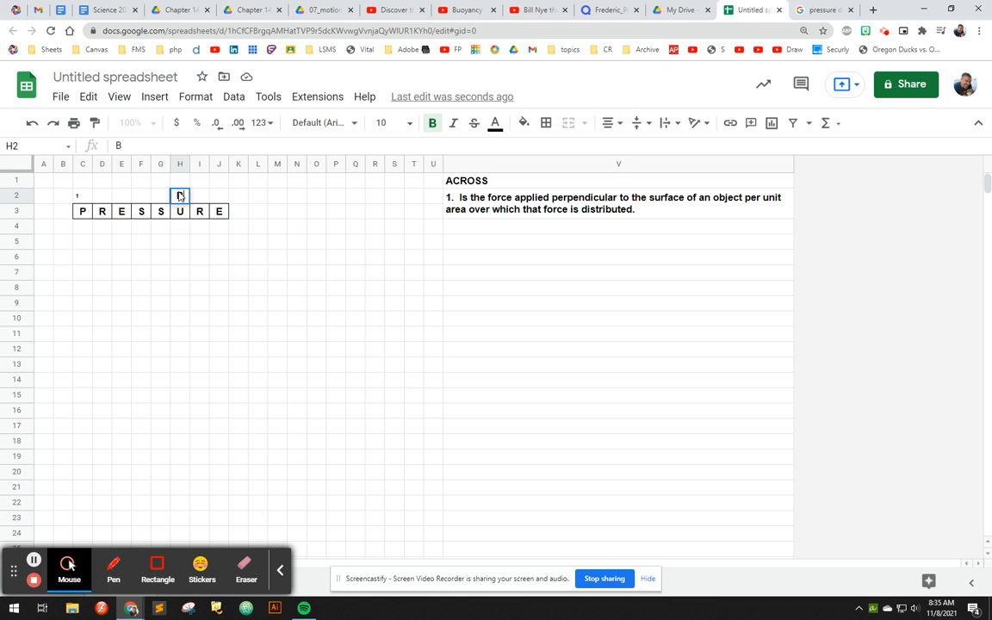
key("Down")
key("Down")
type("O")
key("Down")
type("Y")
key("Down")
type("A")
key("Down")
type("N")
key("Down")
type("T")
key("Down")
type("F")
key("Down")
type("O")
key("Down")
type("R")
key("Down")
type("C")
key("Down")
type("E")
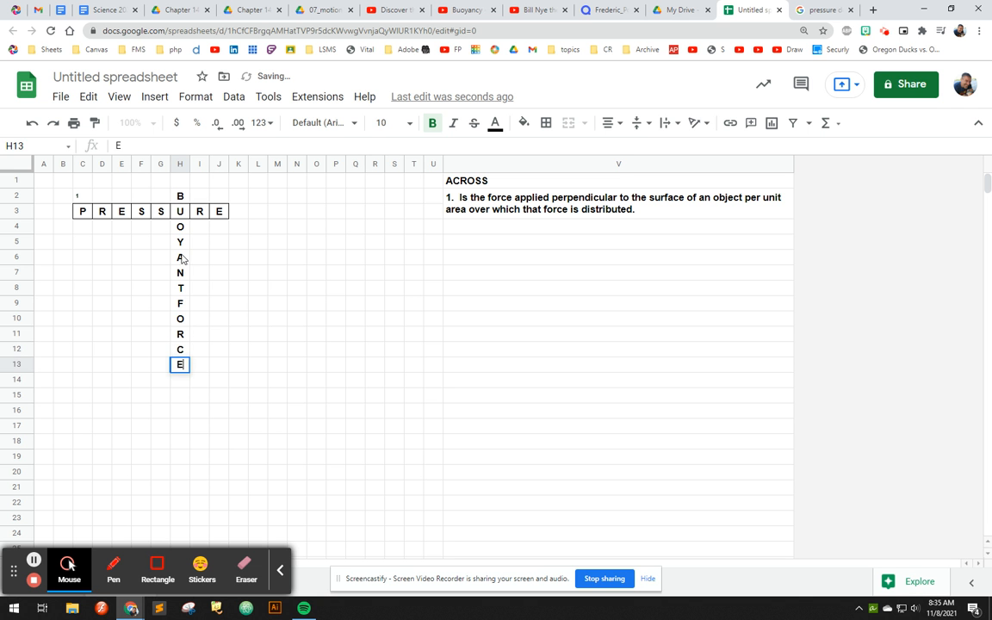
left_click(182, 256)
- Apply all borders to the BUOYANTFORCE cells H2:H13
left_click_drag(182, 195, 186, 371)
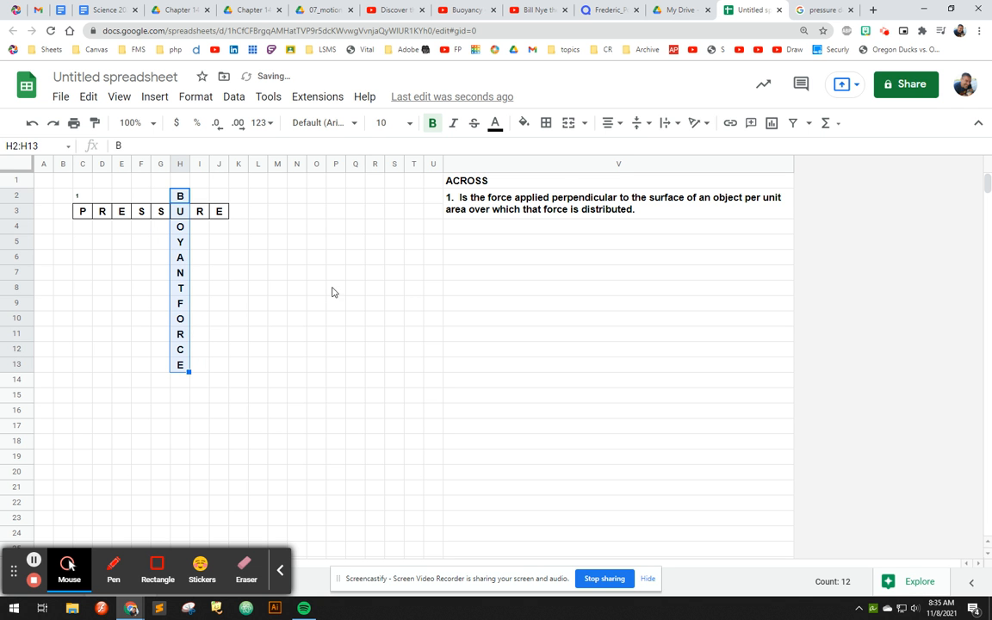
left_click(546, 123)
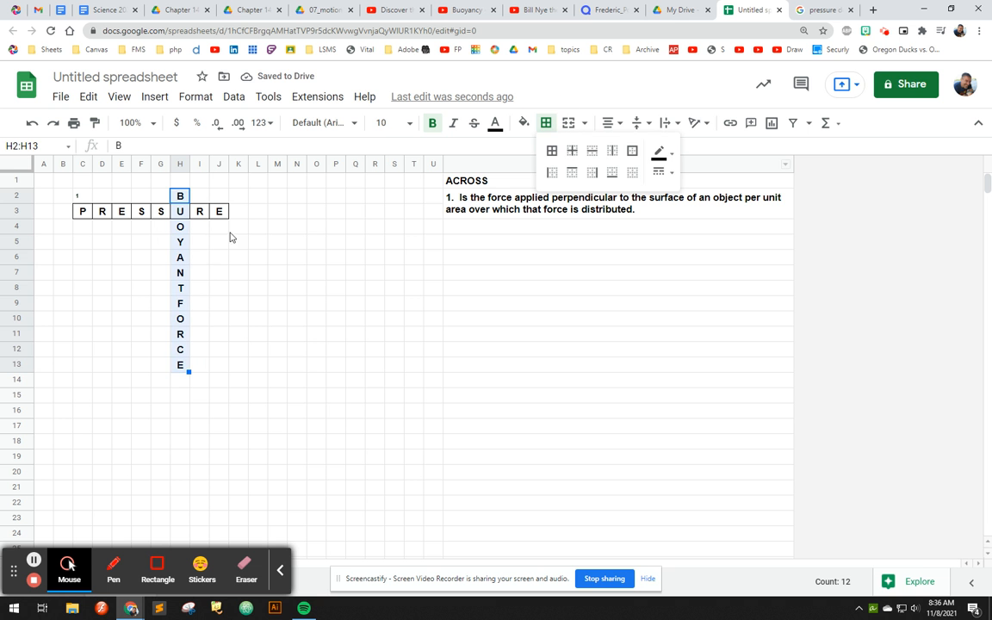
left_click_drag(180, 227, 182, 366)
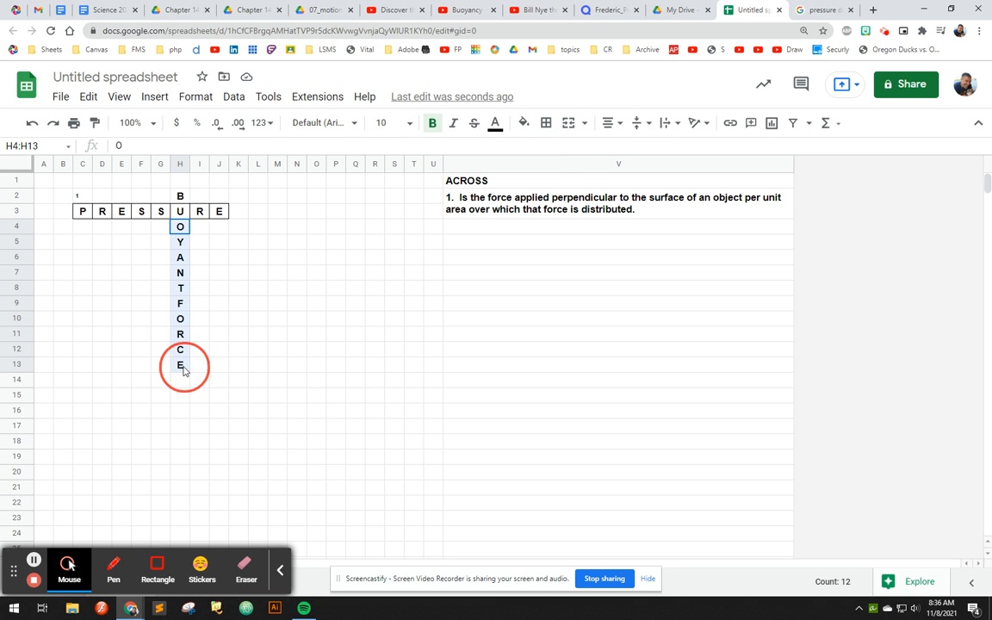
left_click(546, 123)
left_click(552, 151)
left_click(209, 226)
left_click(177, 182)
left_click_drag(178, 196, 180, 366)
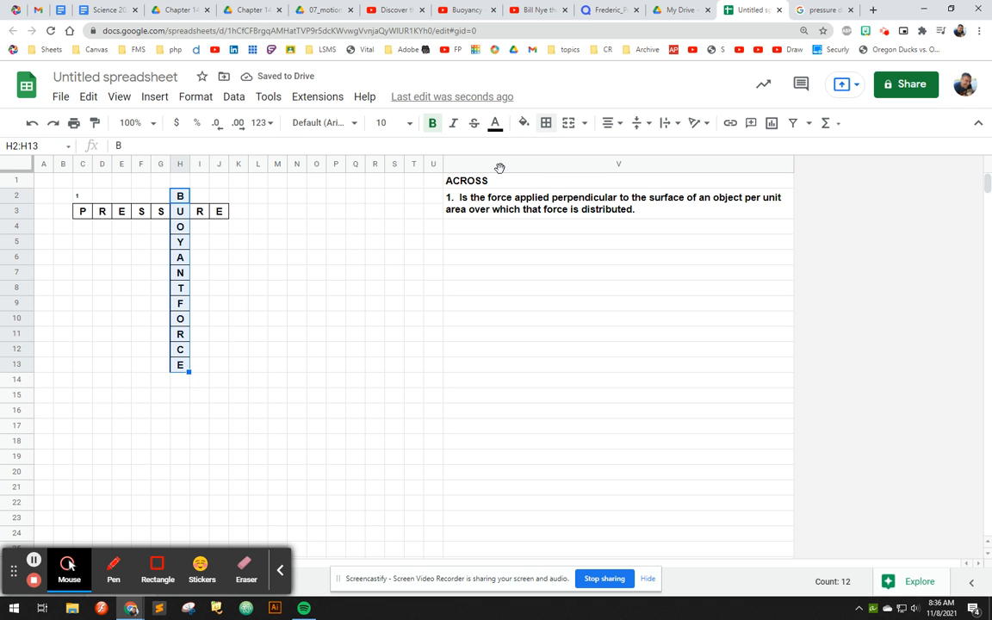
left_click(545, 123)
left_click(551, 150)
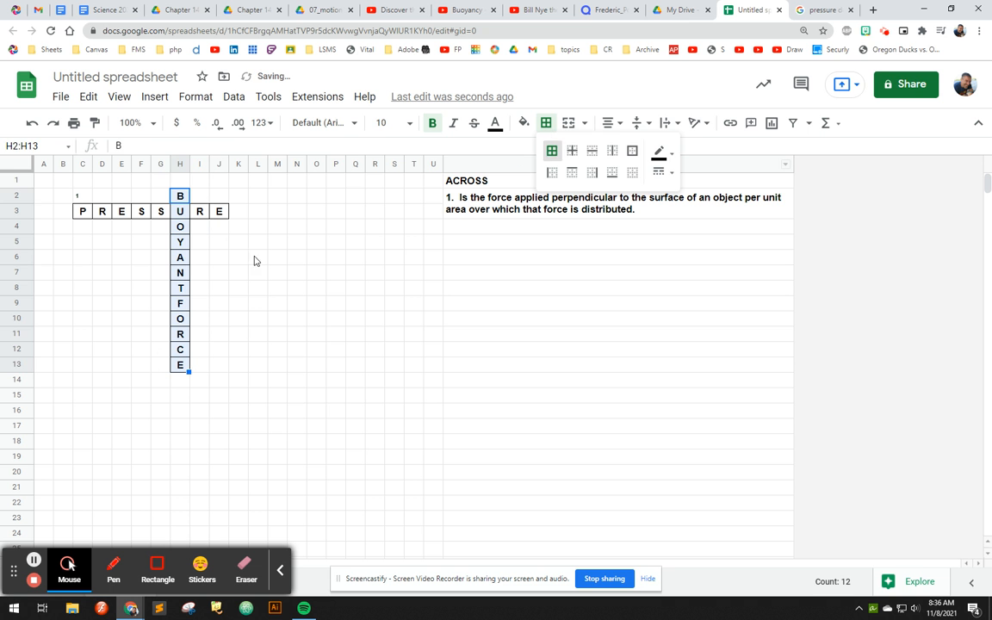
left_click(218, 257)
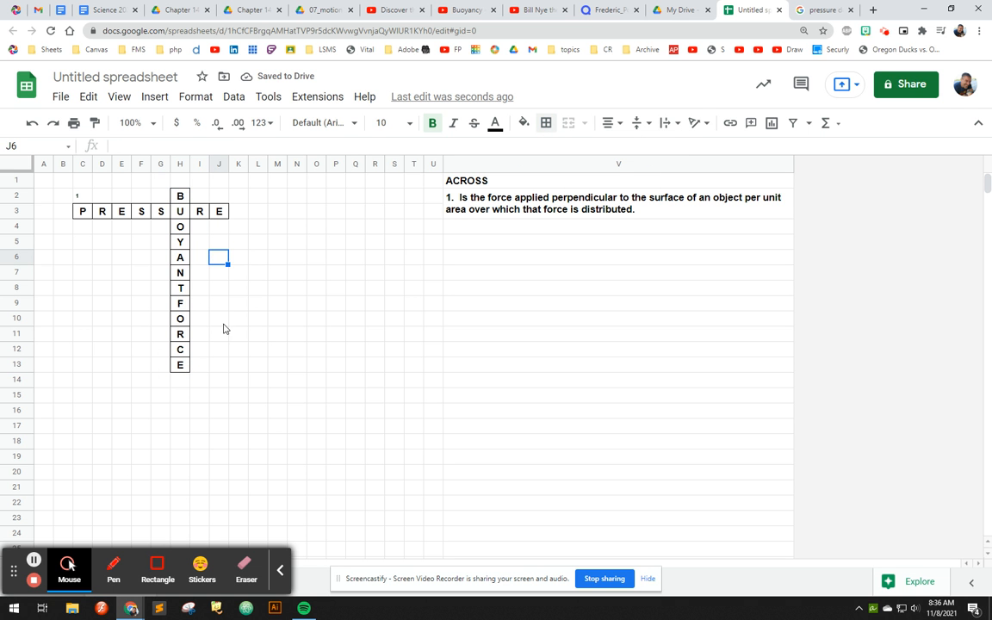
left_click(223, 320)
- Enter the clue number 2 in H1 and copy the format of the number in C2 onto it
left_click(175, 183)
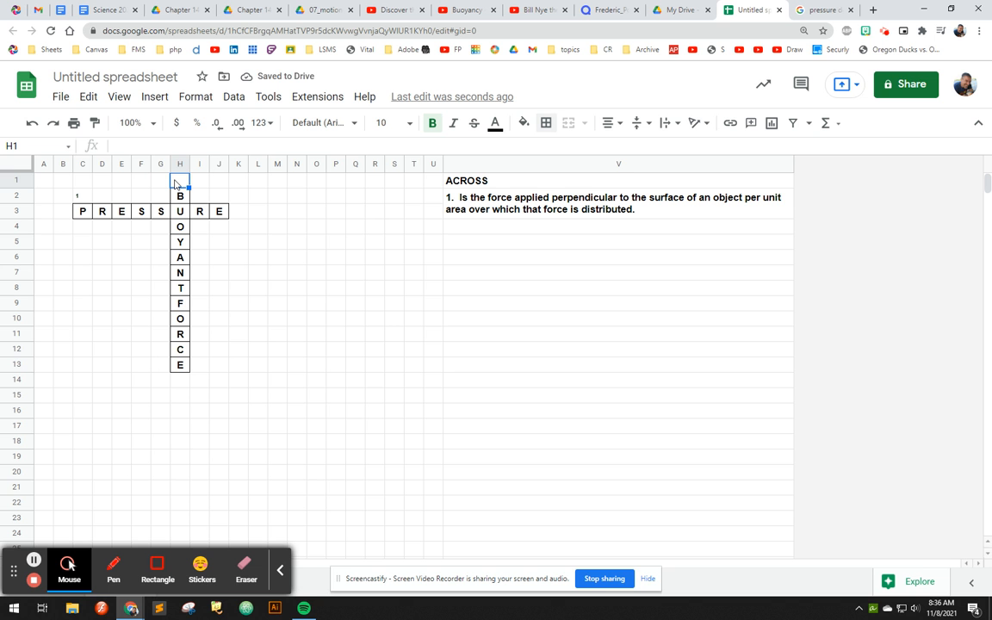
type("2")
left_click(86, 200)
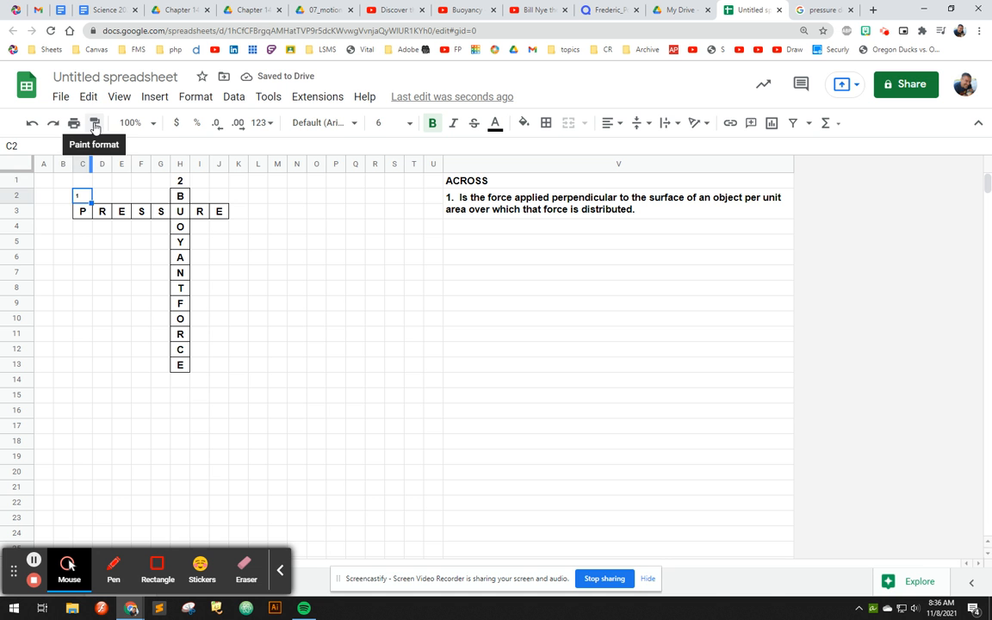
left_click(95, 124)
left_click(178, 183)
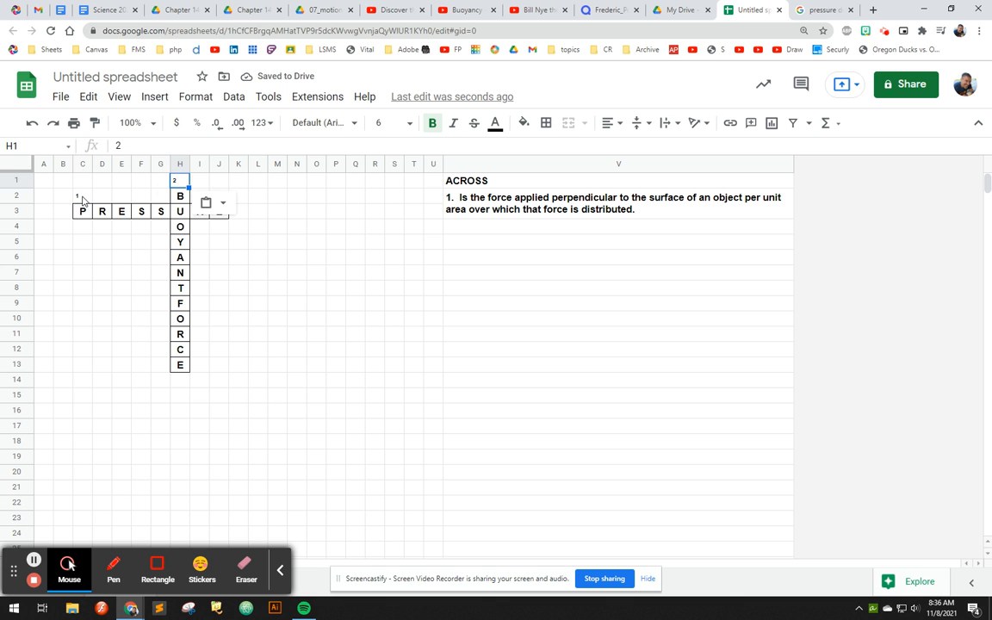
left_click(75, 195)
left_click(179, 184)
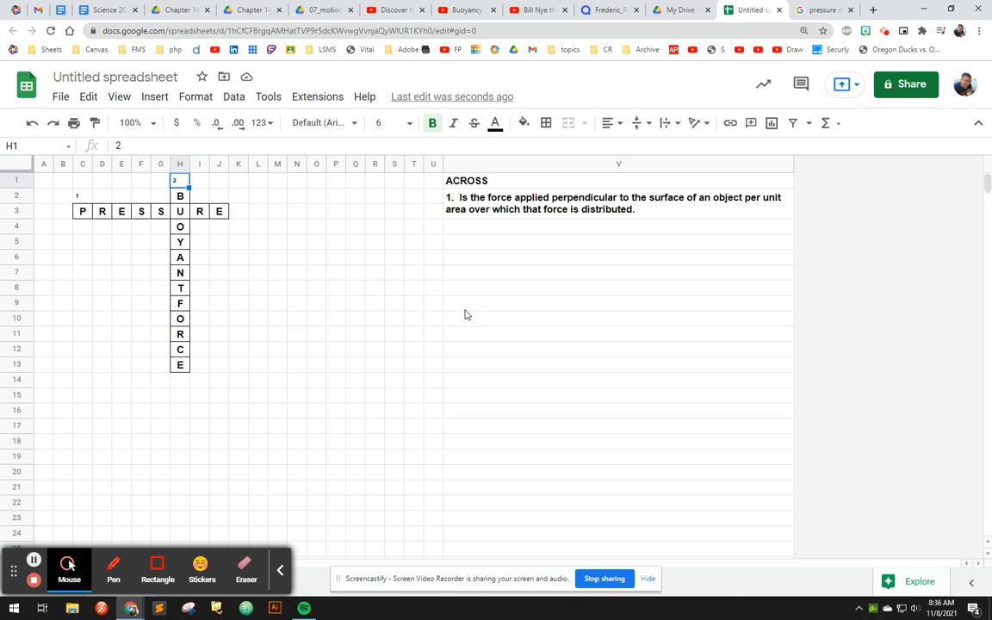
- Enter the heading DOWN in V13 and begin the clue below it in V14 with the number "2."
left_click(459, 368)
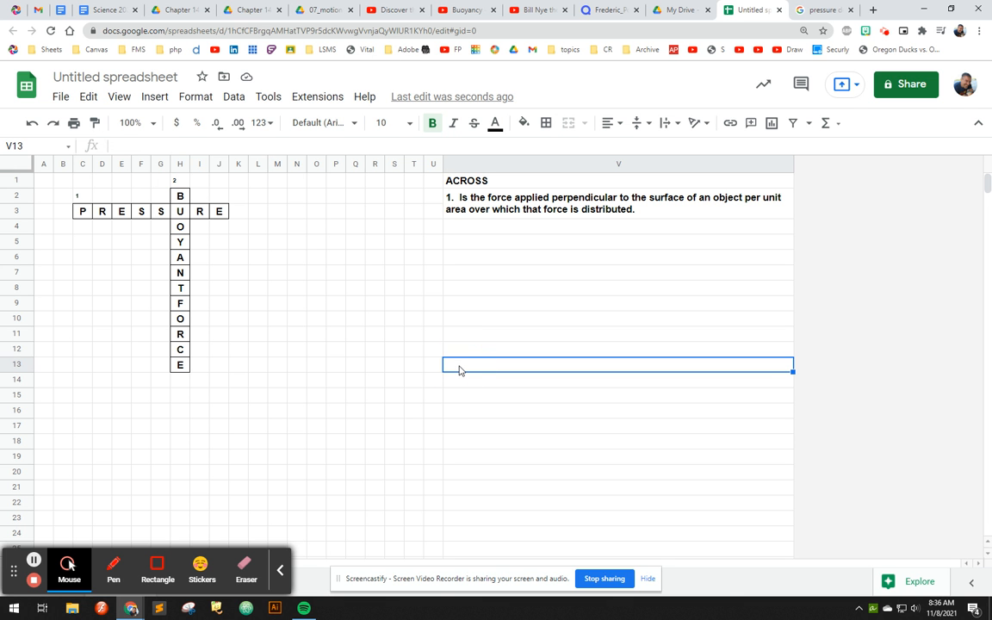
type("DOWN")
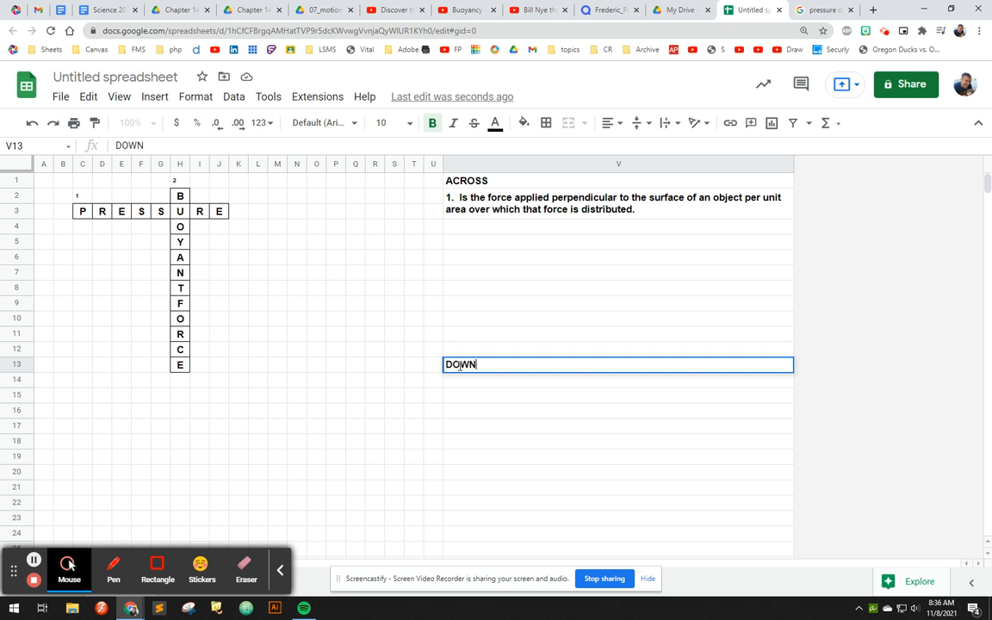
key("Return")
type("2")
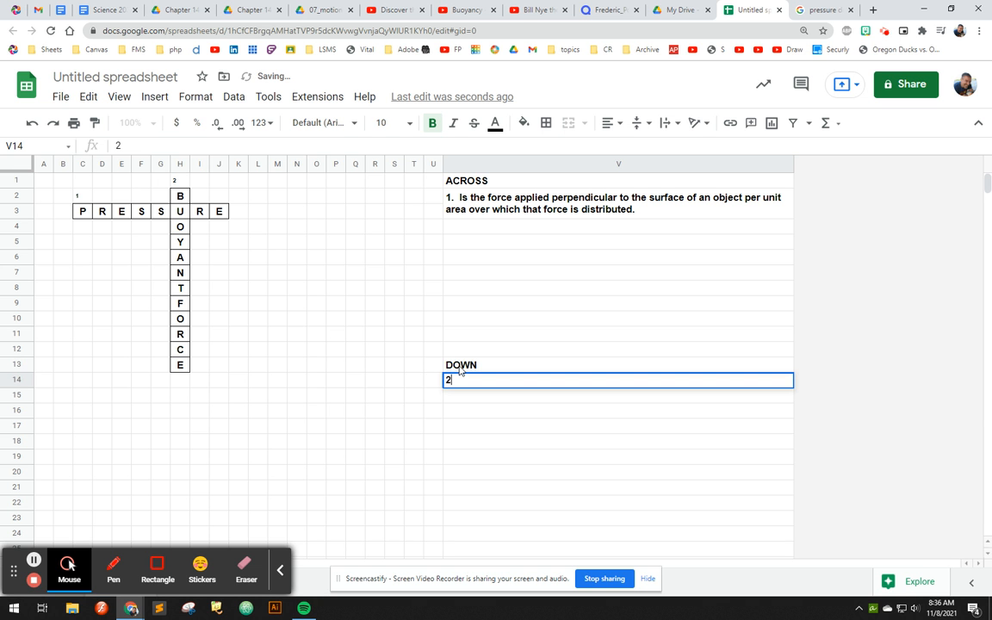
type(".")
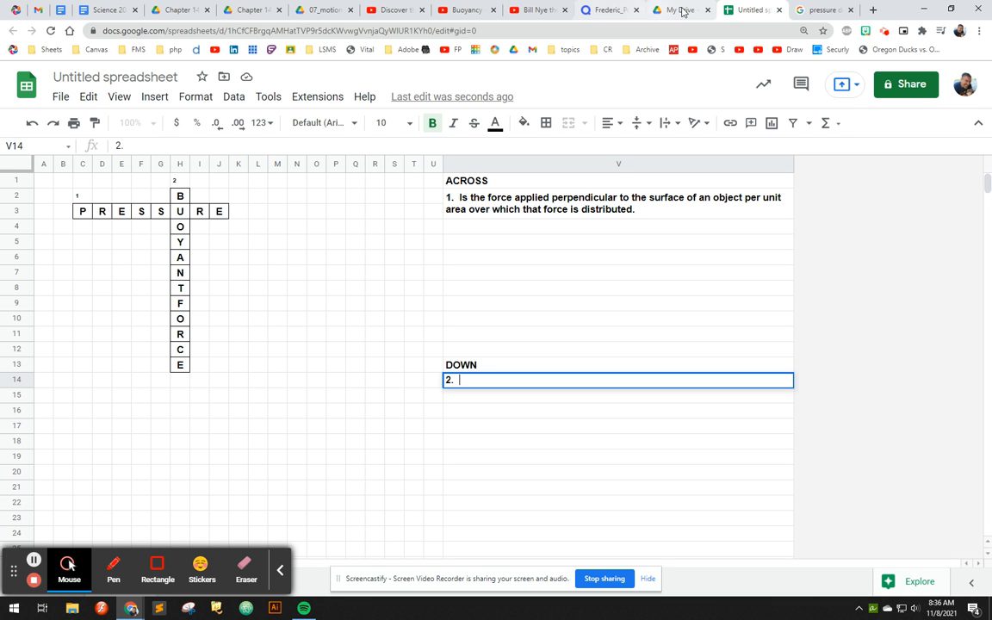
- Switch to the Google search page and search for "BUOYANT FORCE definition physics"
left_click(817, 11)
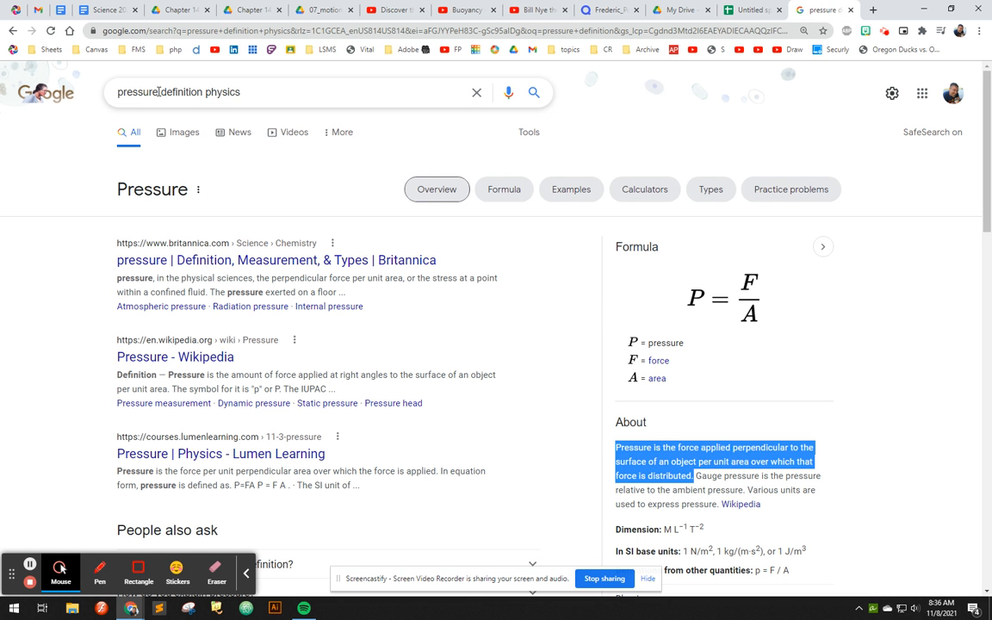
left_click_drag(158, 91, 104, 91)
type("BUOY")
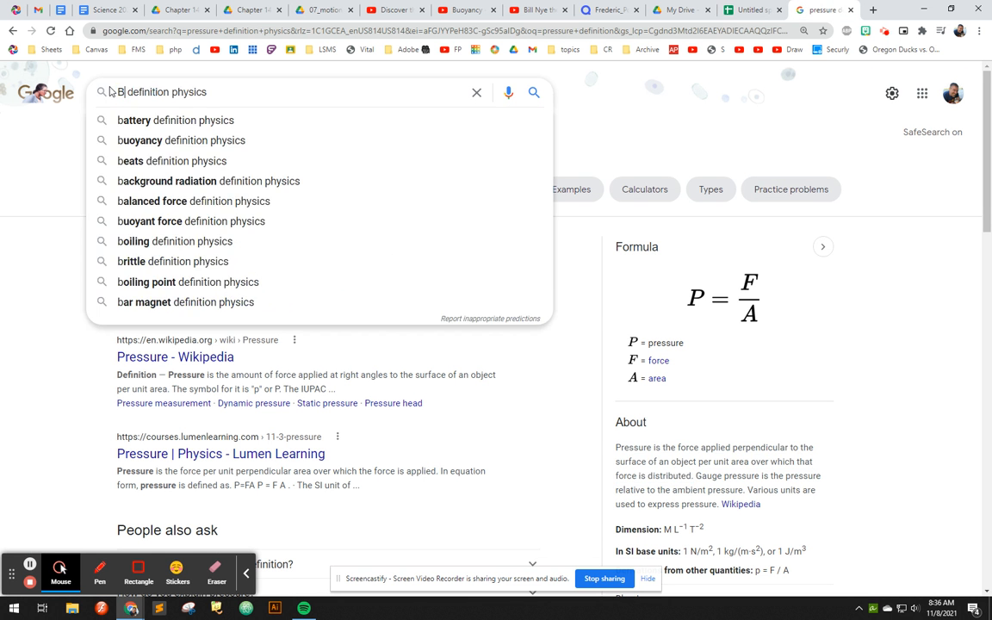
type("ANT FORCE")
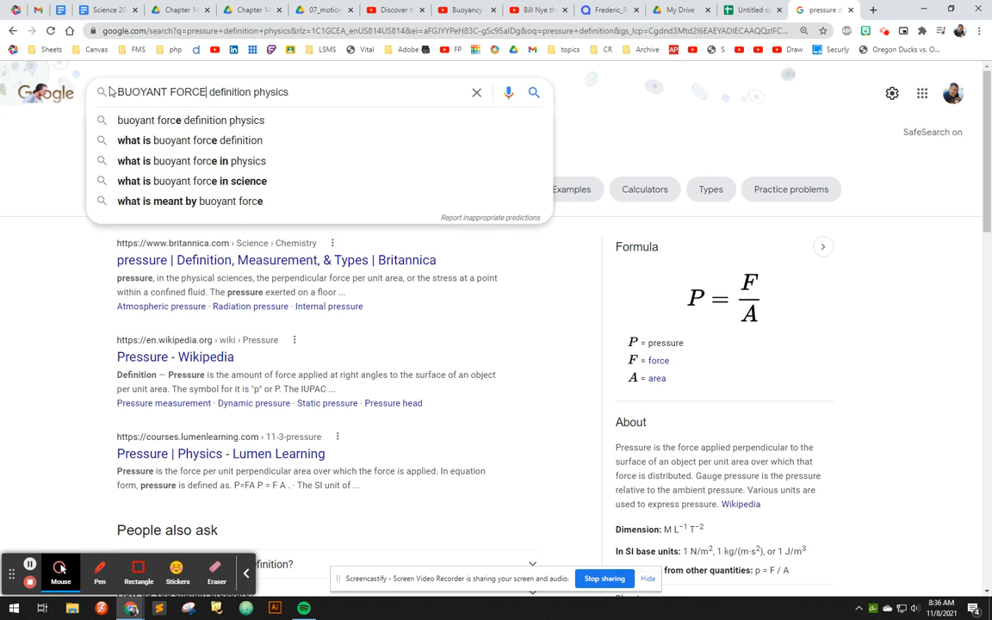
key("Return")
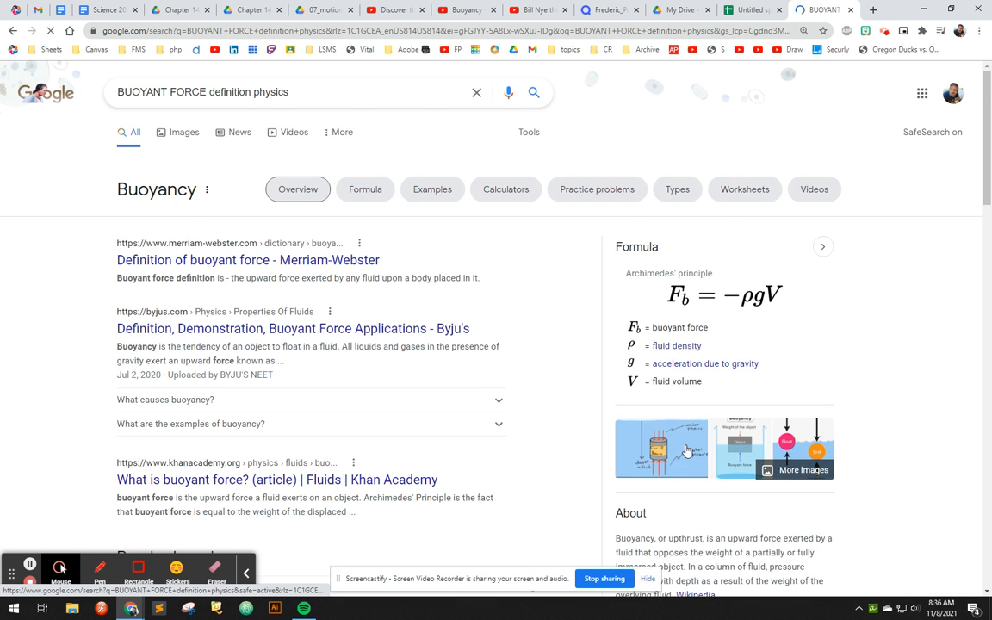
- Copy "is an upward force exerted by a fluid that opposes the weight of a partially or fully immersed object." into clue 2 in V14
scroll(693, 442, "down", 2)
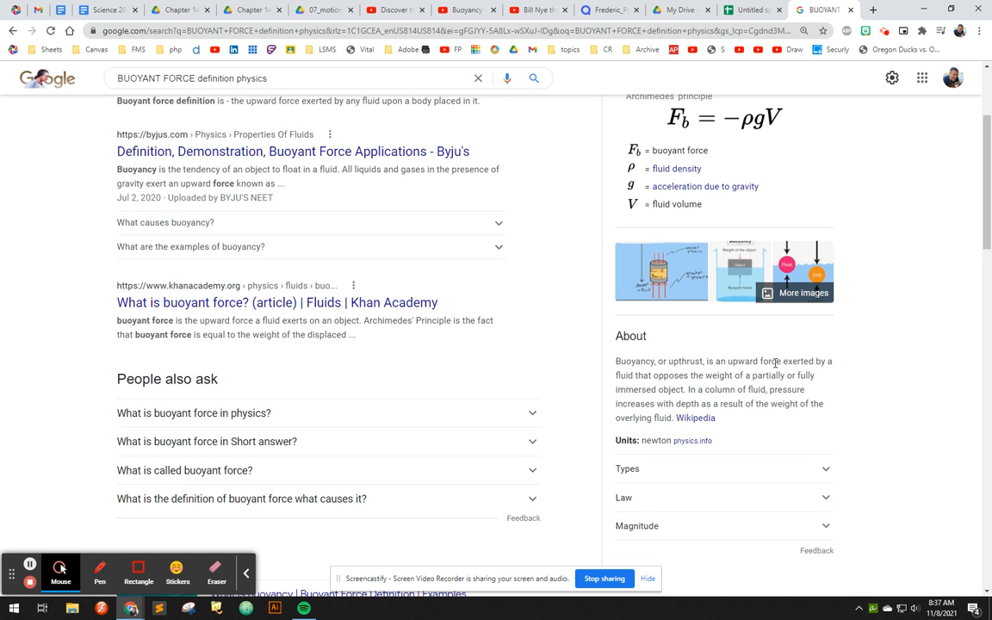
left_click(707, 362)
left_click_drag(707, 363, 686, 390)
key("ctrl+c")
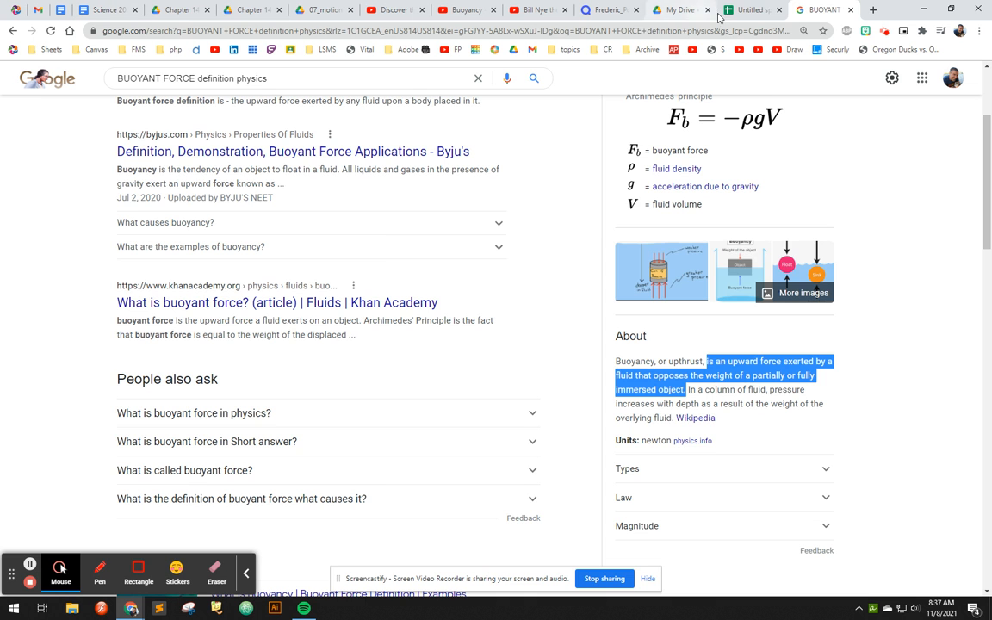
left_click(747, 9)
key("ctrl+v")
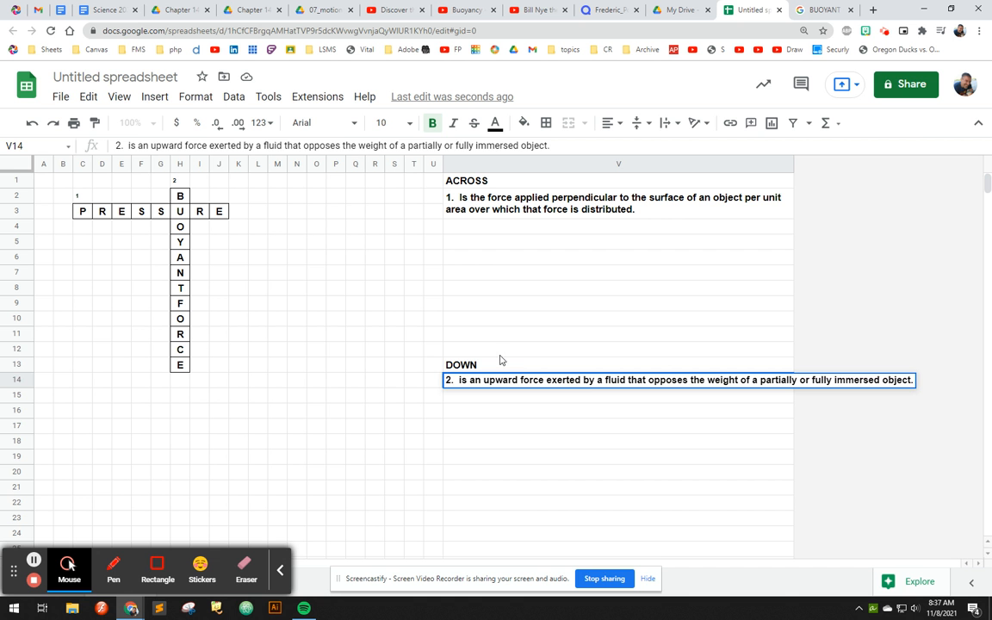
left_click(728, 350)
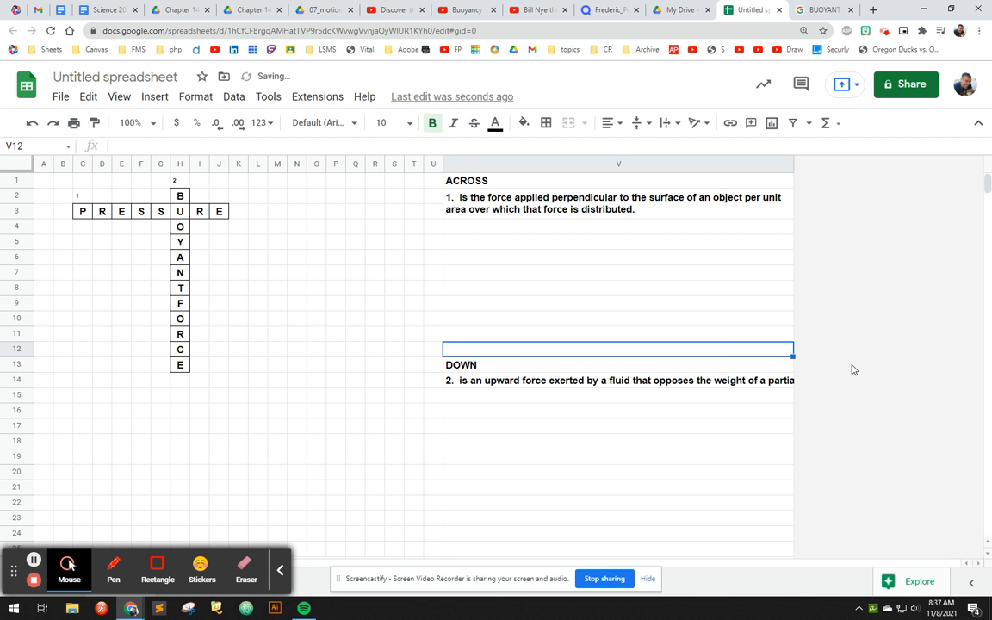
- Change the text wrapping option of the clue 2 cell V14
left_click(788, 385)
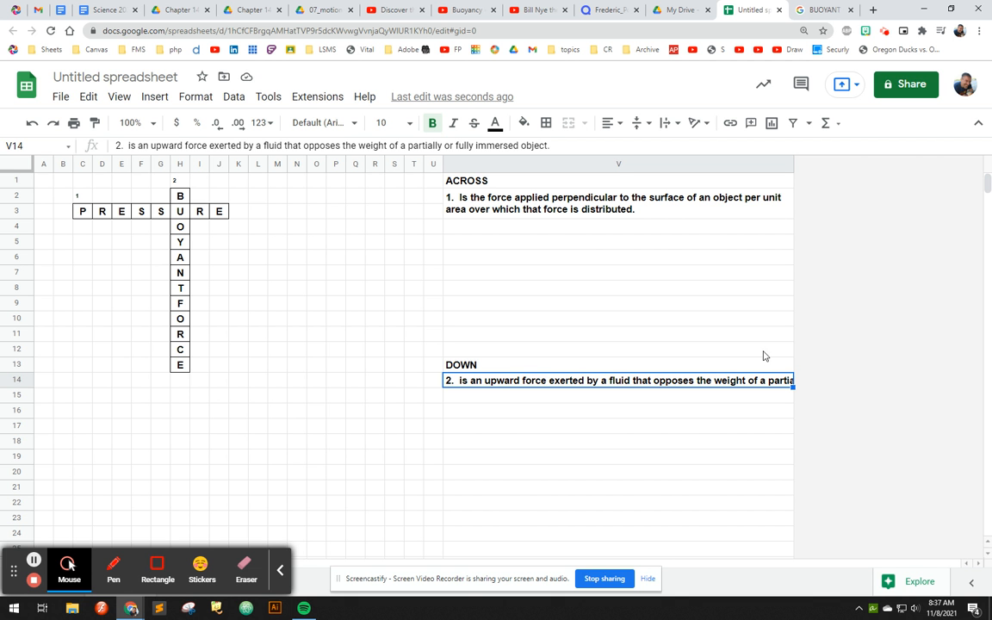
left_click(193, 97)
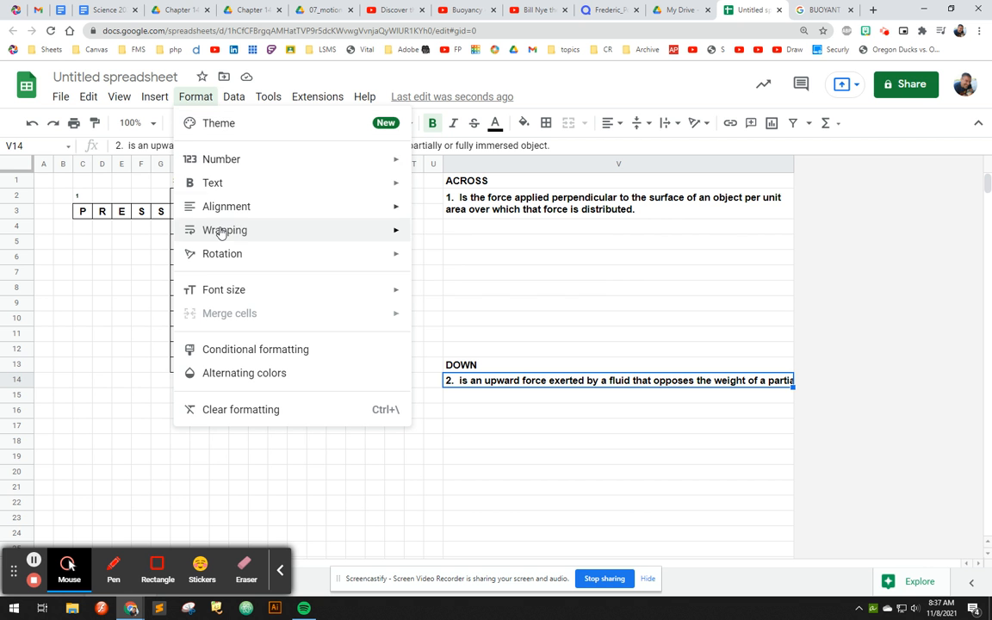
mouse_move(280, 236)
left_click(450, 236)
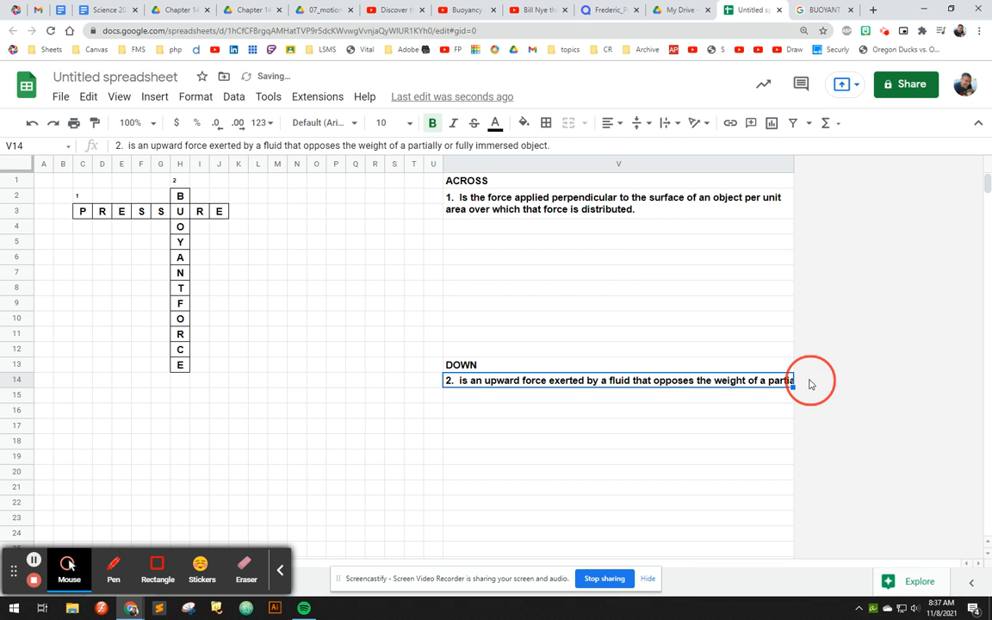
- Widen column V until the whole text of clue 2 fits on one line
left_click(762, 164)
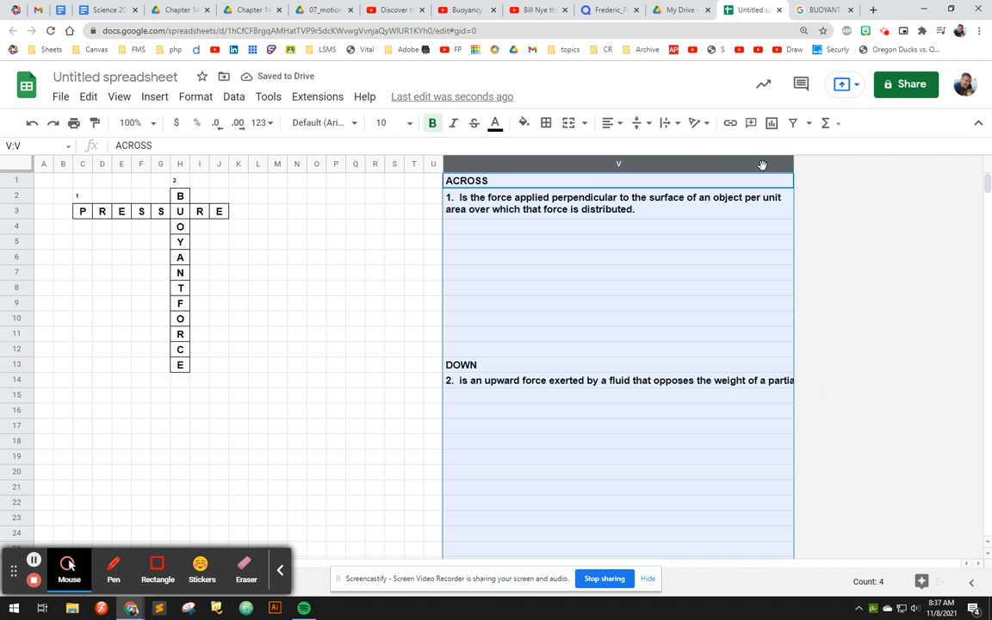
left_click_drag(794, 162, 958, 162)
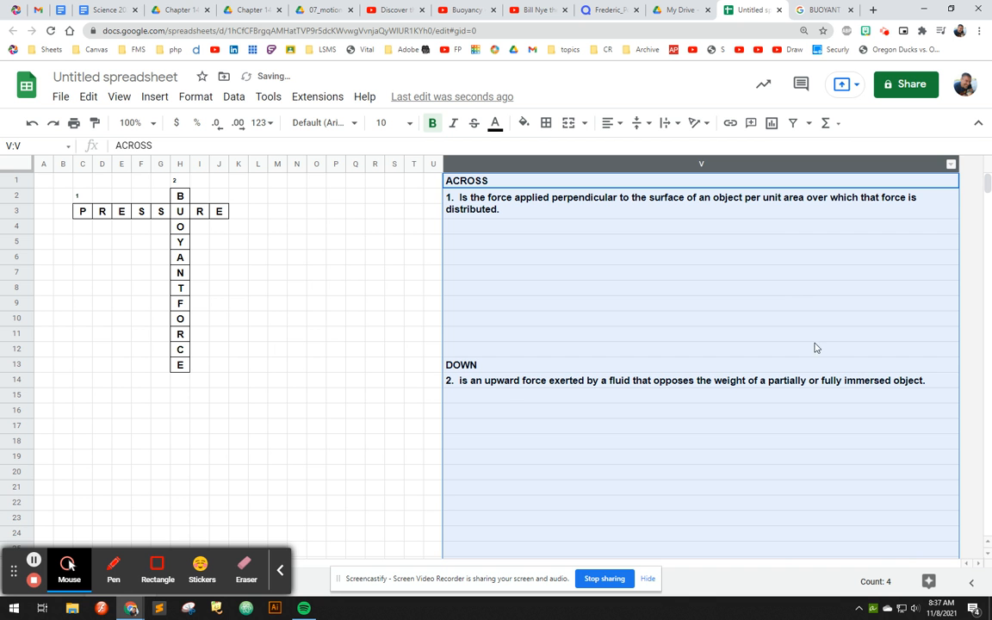
left_click_drag(959, 164, 964, 163)
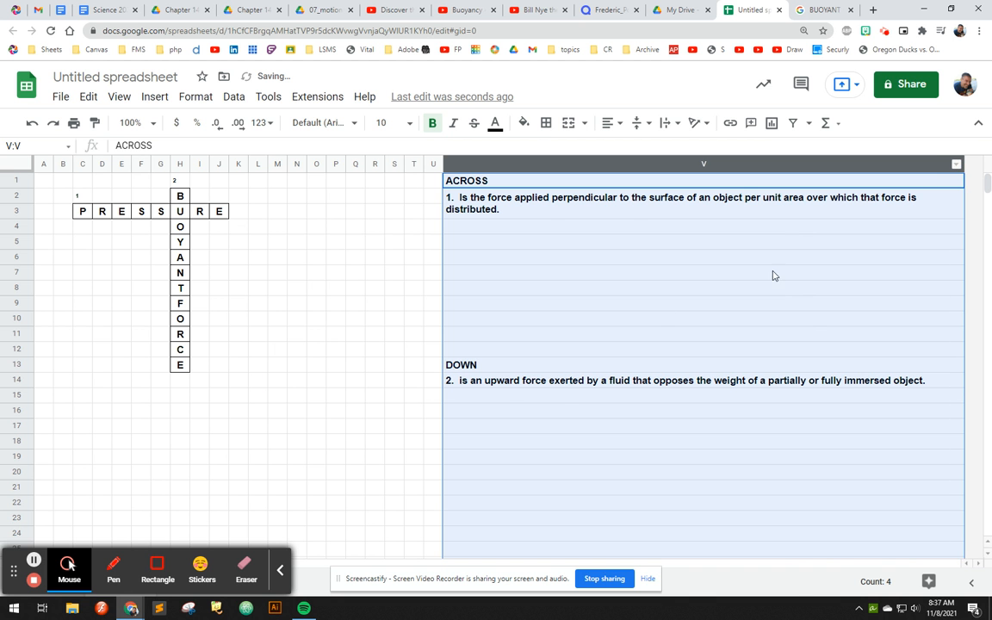
left_click(486, 397)
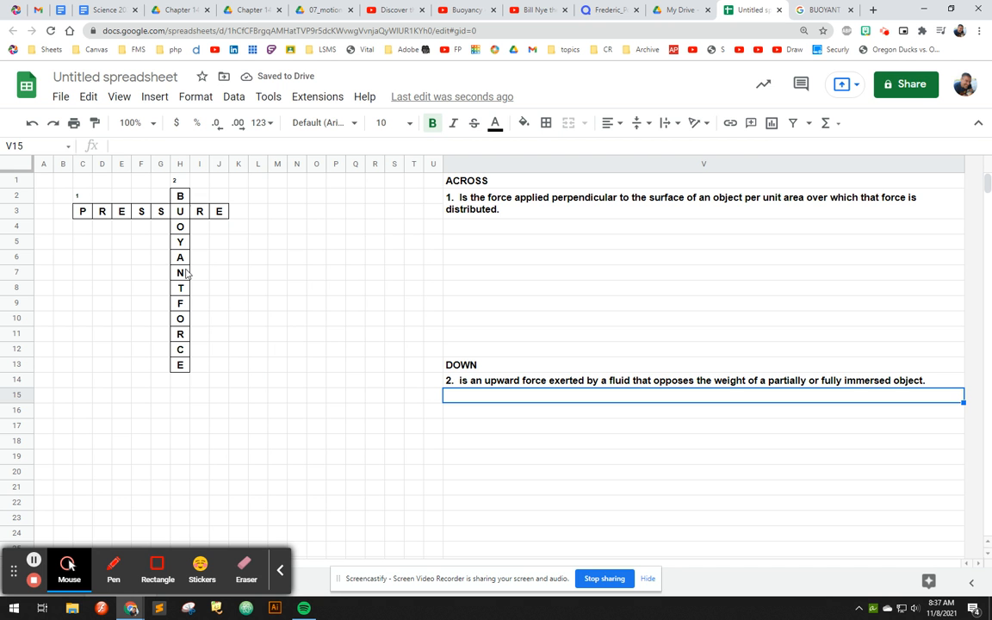
- Check the study guide's key terms and enter DENSITY across F7:L7, one letter per cell, sharing the N of BUOYANTFORCE
left_click(179, 273)
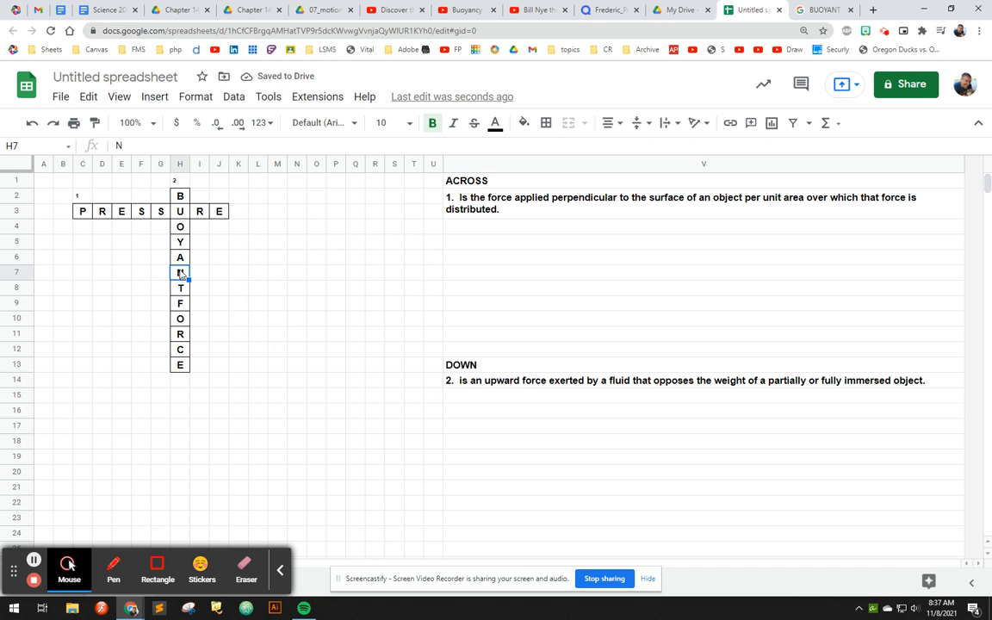
left_click(322, 10)
left_click(250, 11)
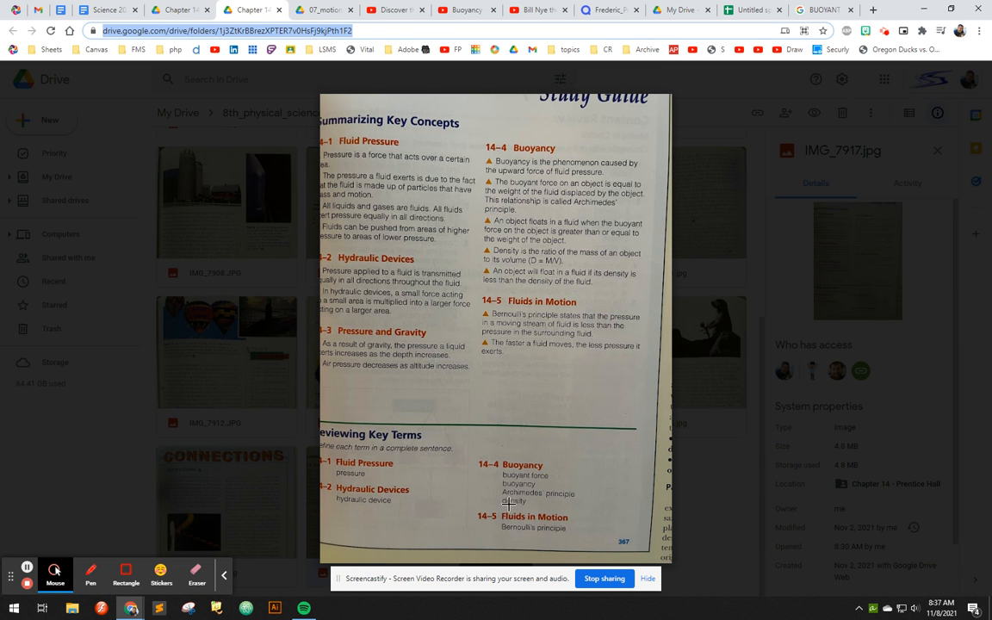
left_click(754, 10)
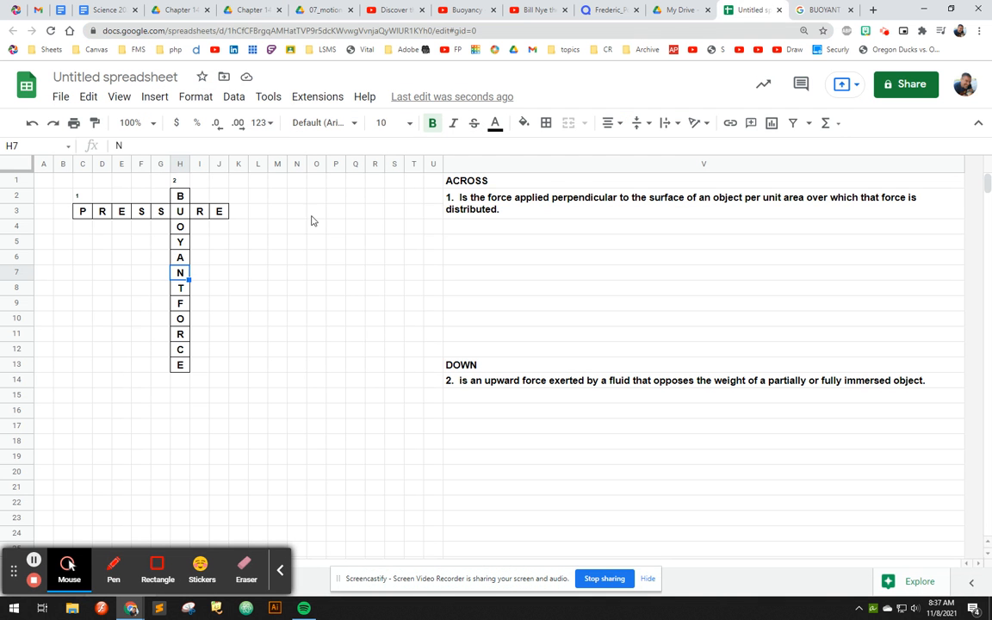
left_click(135, 275)
type("D")
key("Tab")
type("E")
key("Tab")
key("Tab")
type("S")
key("Tab")
type("I")
key("Tab")
type("T")
key("Tab")
type("Y")
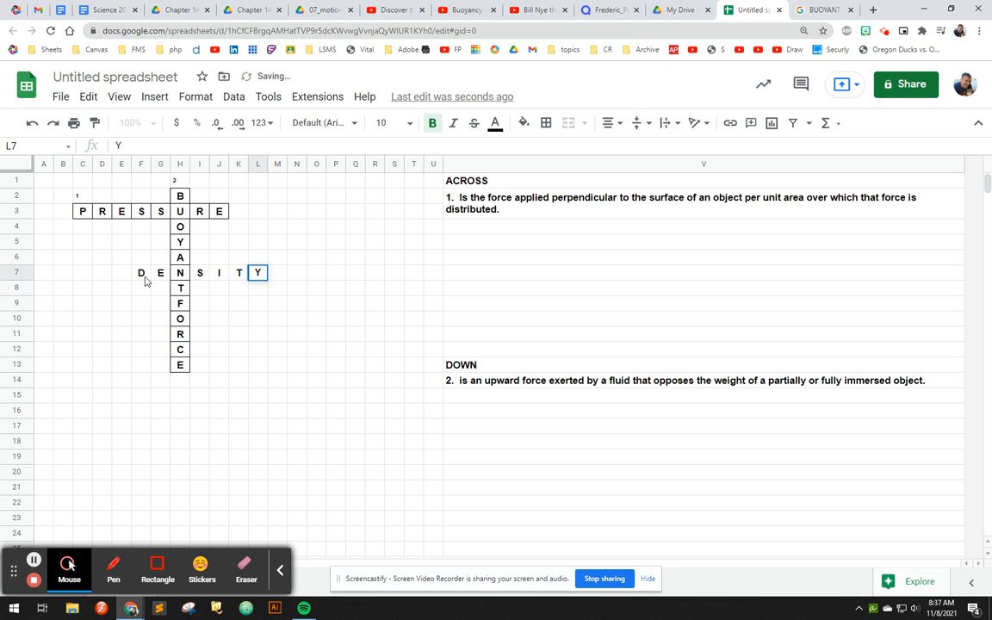
- Apply all borders to the DENSITY cells F7:L7
left_click_drag(143, 277, 258, 276)
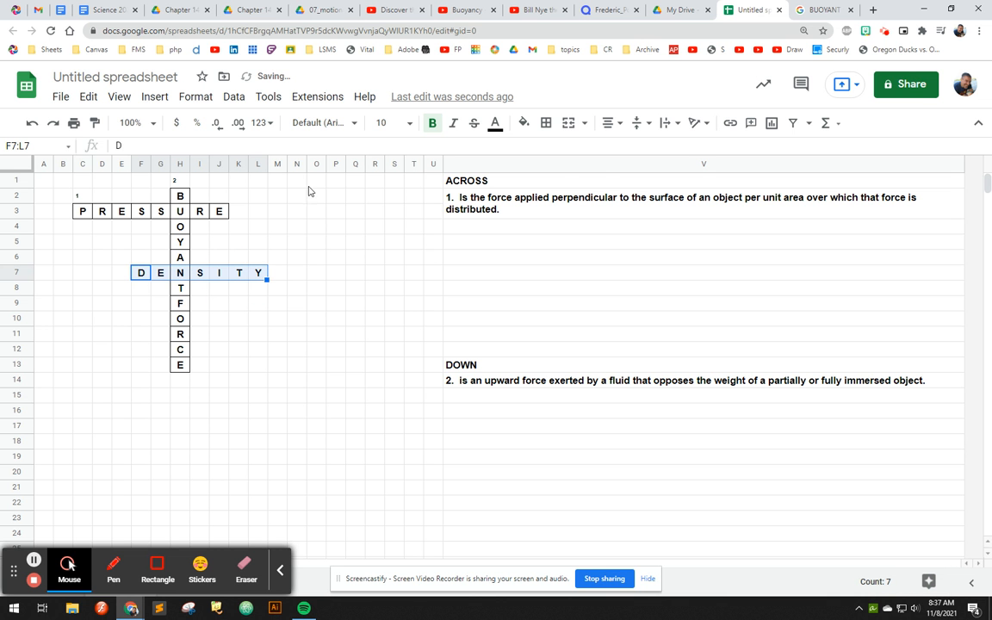
left_click(545, 123)
left_click(551, 151)
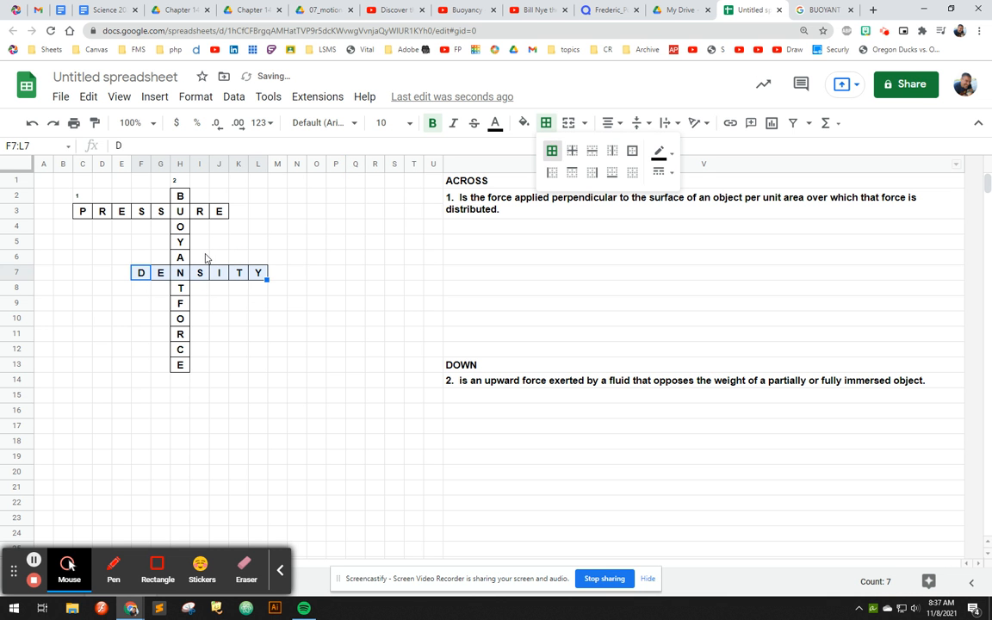
left_click(194, 256)
- Copy the formatted clue number from C2 to F6 above the D of DENSITY and change it to 3
left_click(81, 197)
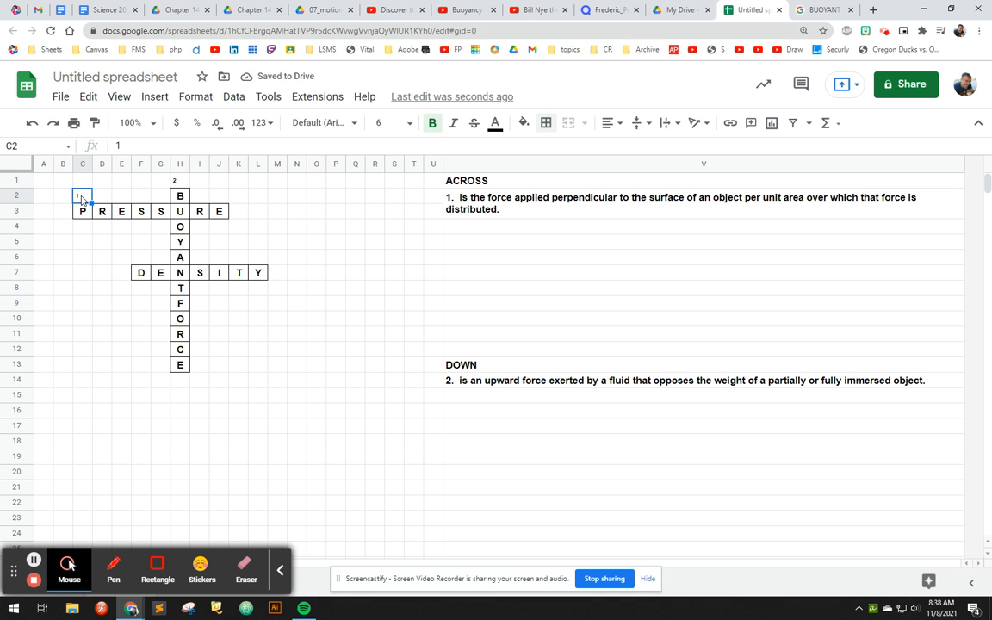
left_click(142, 262)
type("1")
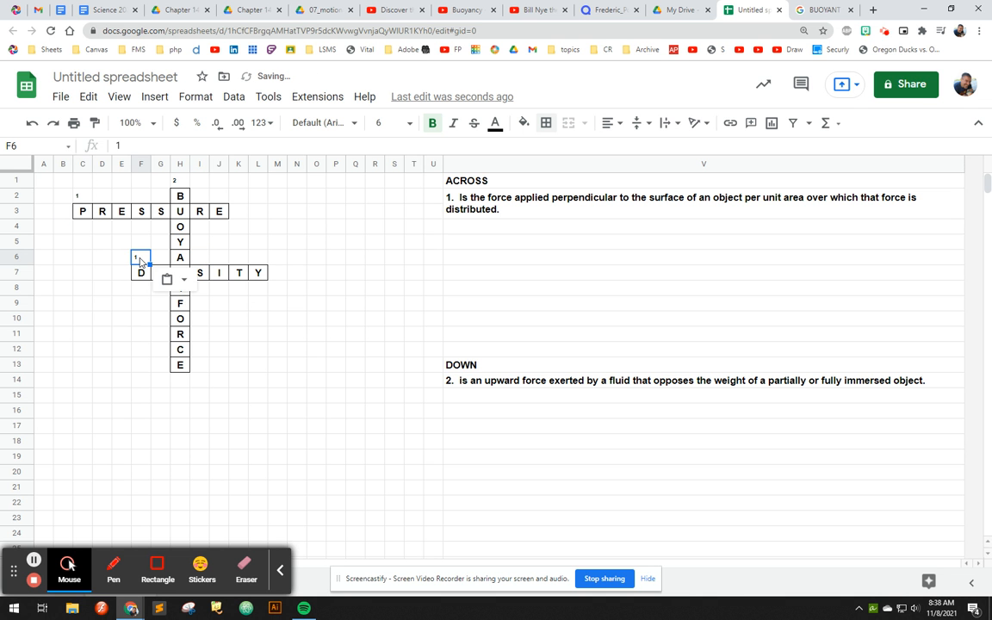
left_click(139, 260)
double_click(134, 257)
type("3")
- Enter the clue number 3 in V4 of the ACROSS list for the word DENSITY
left_click(474, 228)
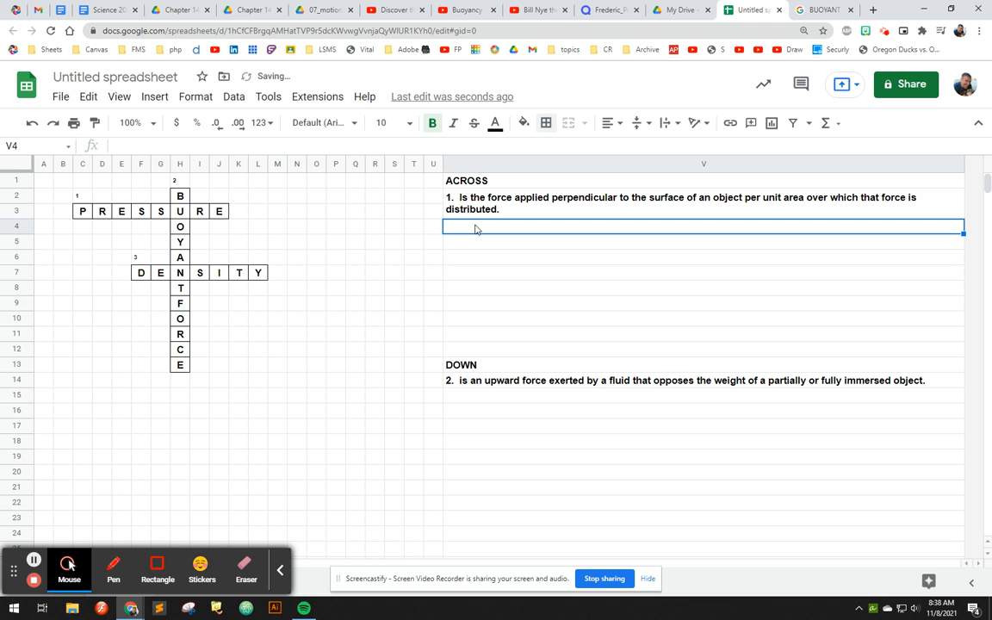
type("3.")
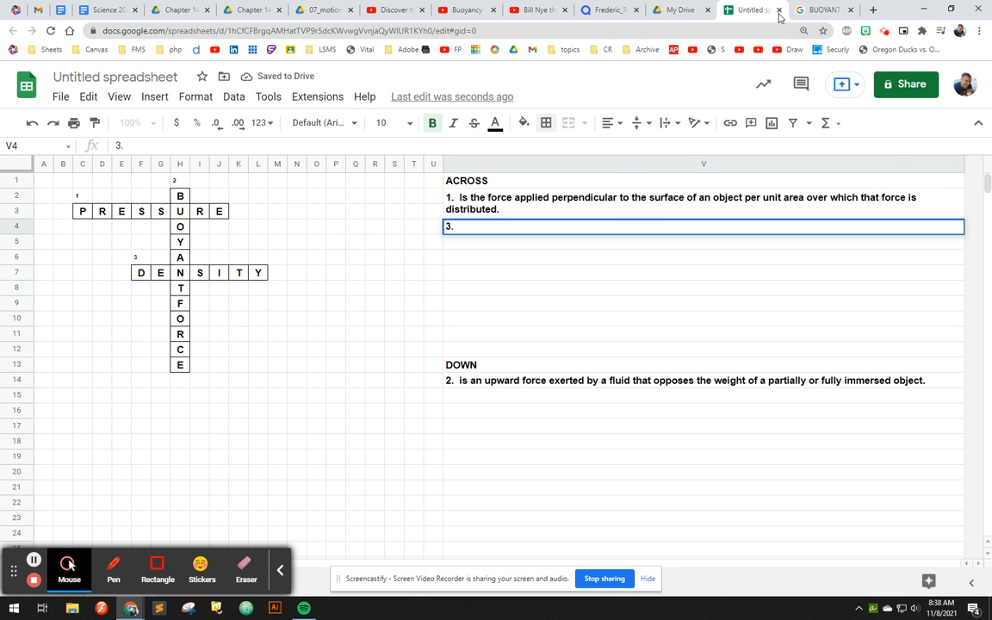
left_click(818, 11)
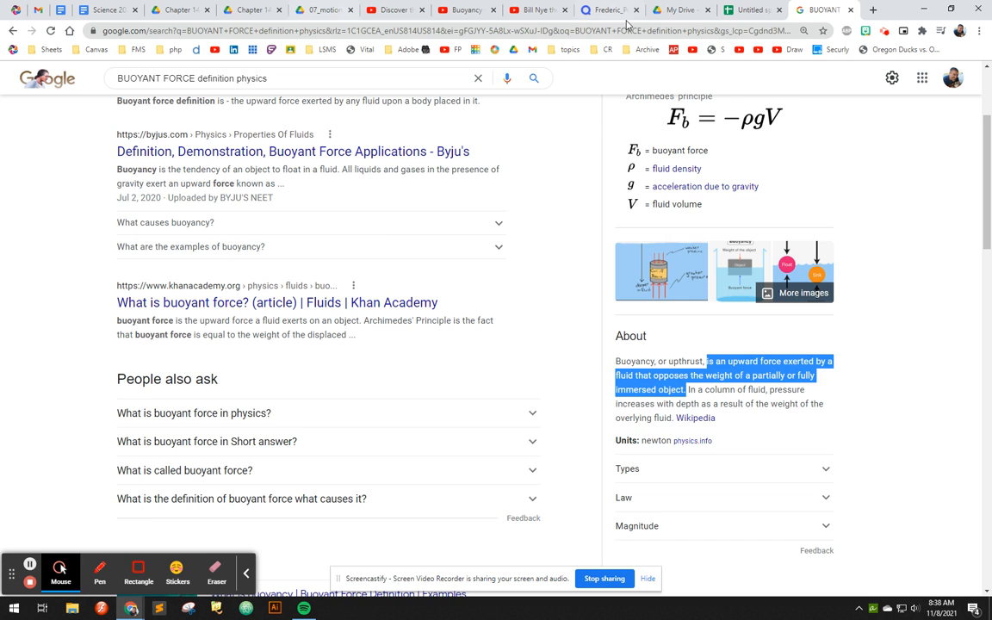
left_click(749, 11)
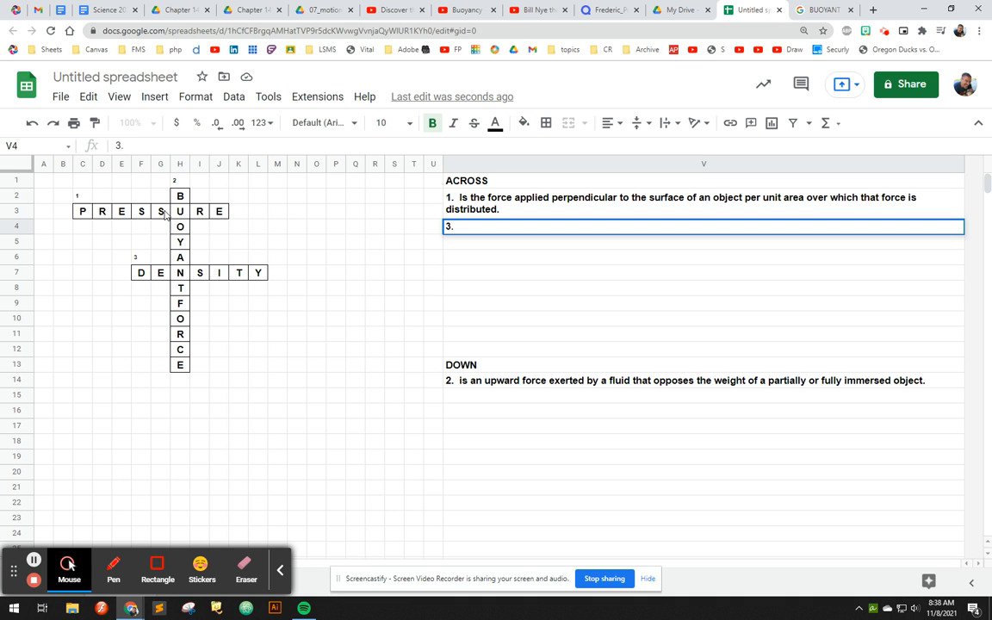
left_click_drag(141, 273, 248, 277)
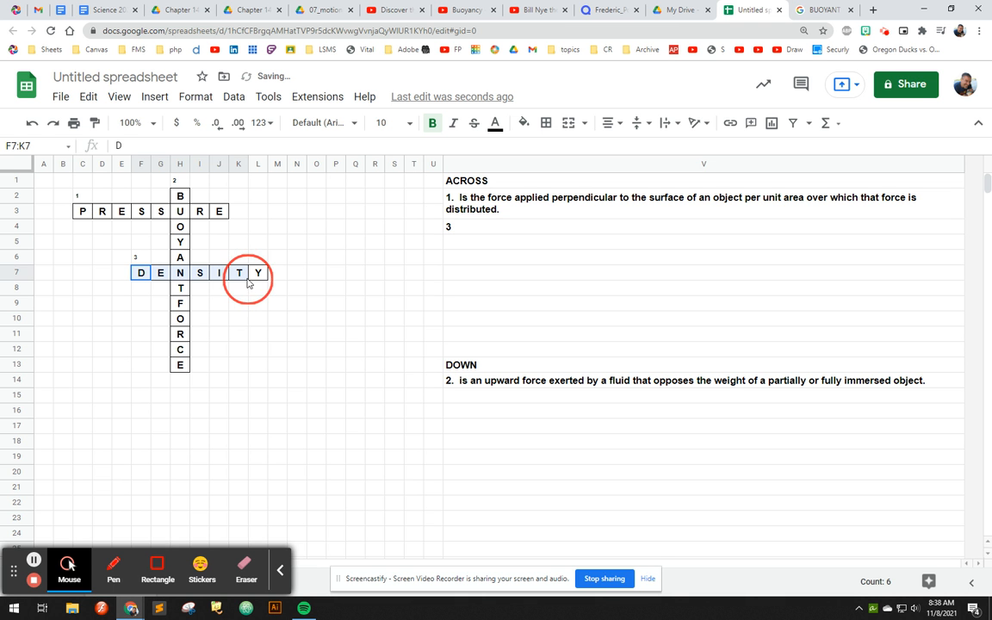
left_click(258, 273)
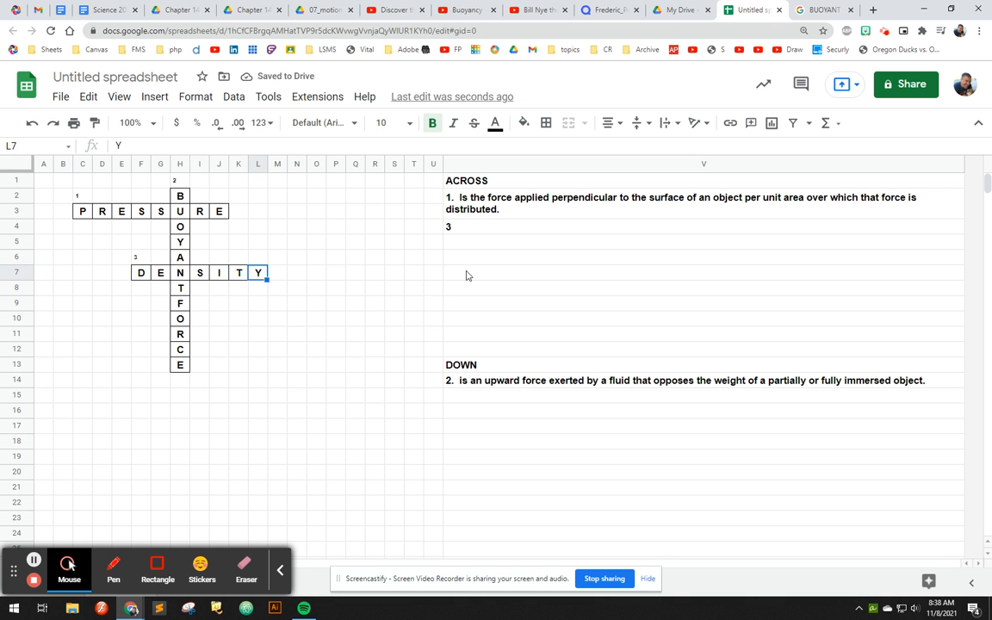